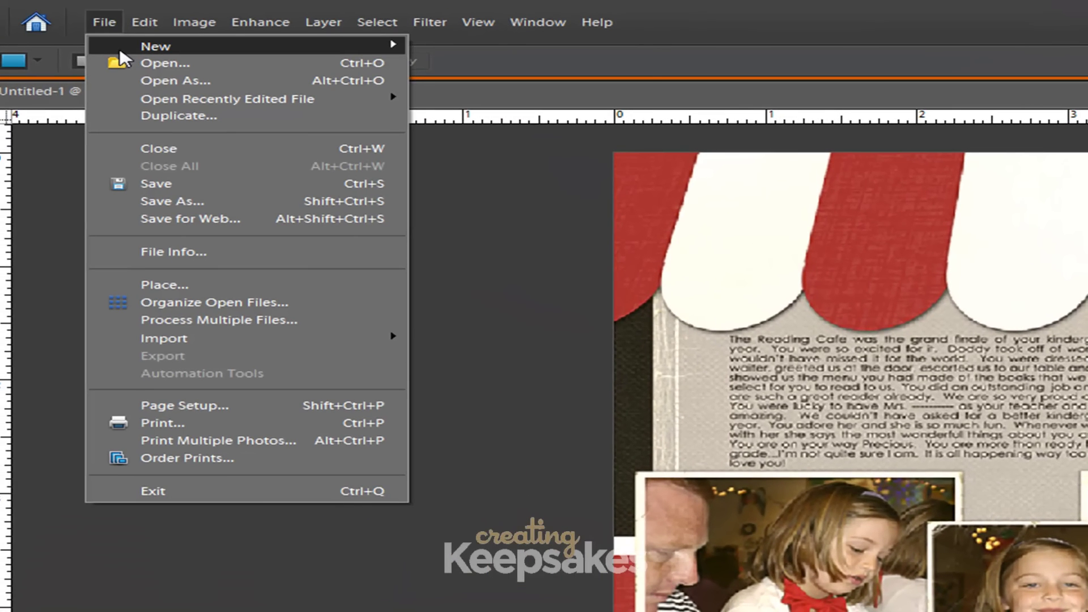
Create a blank 12 x 12 in, 300 ppi document with a white background using the Scrapbooking preset
mouse_move(122, 49)
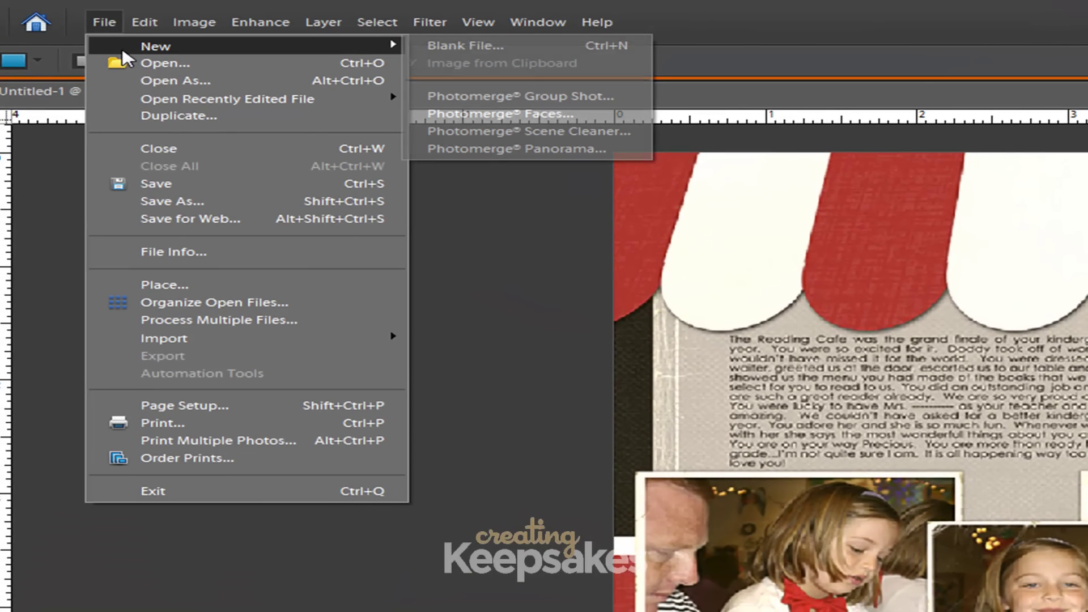
left_click(440, 47)
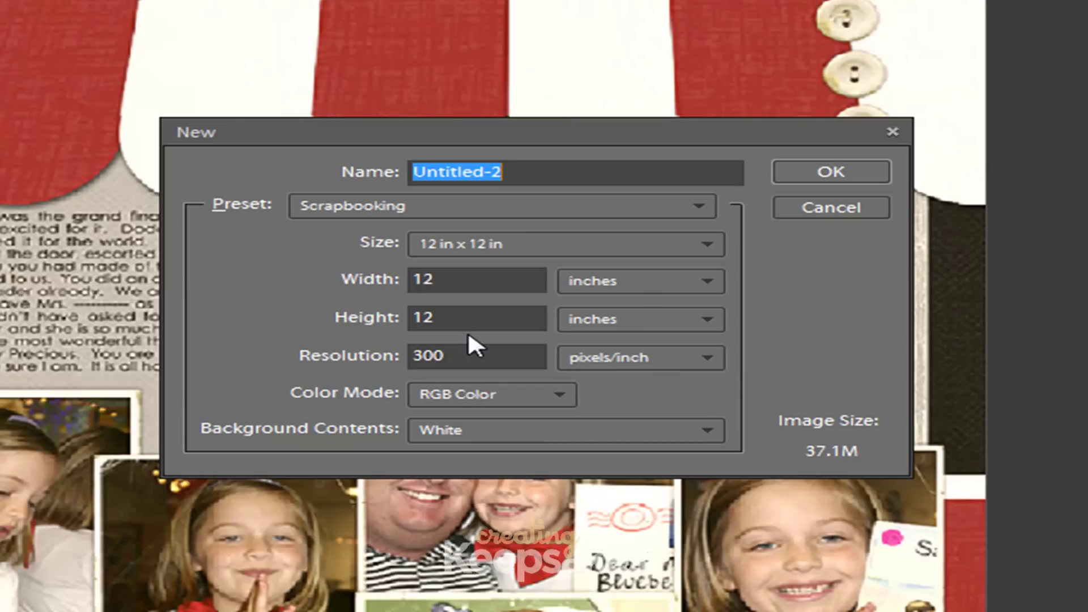
left_click(813, 166)
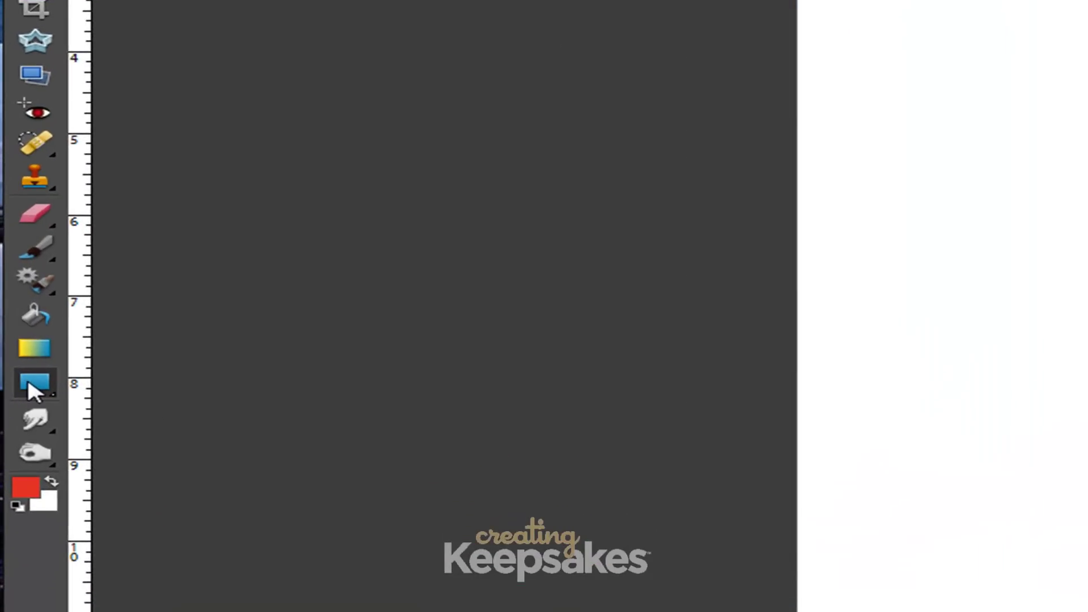
Choose the Rectangle Tool and set its Geometry to Fixed Size, W 2 in and H 4 in
right_click(28, 383)
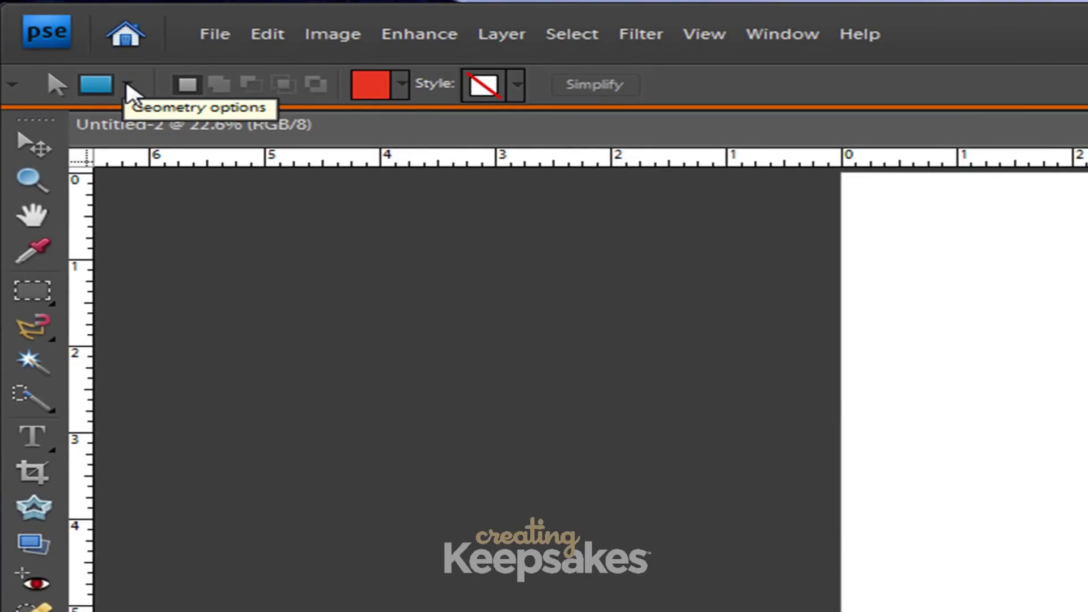
left_click(128, 88)
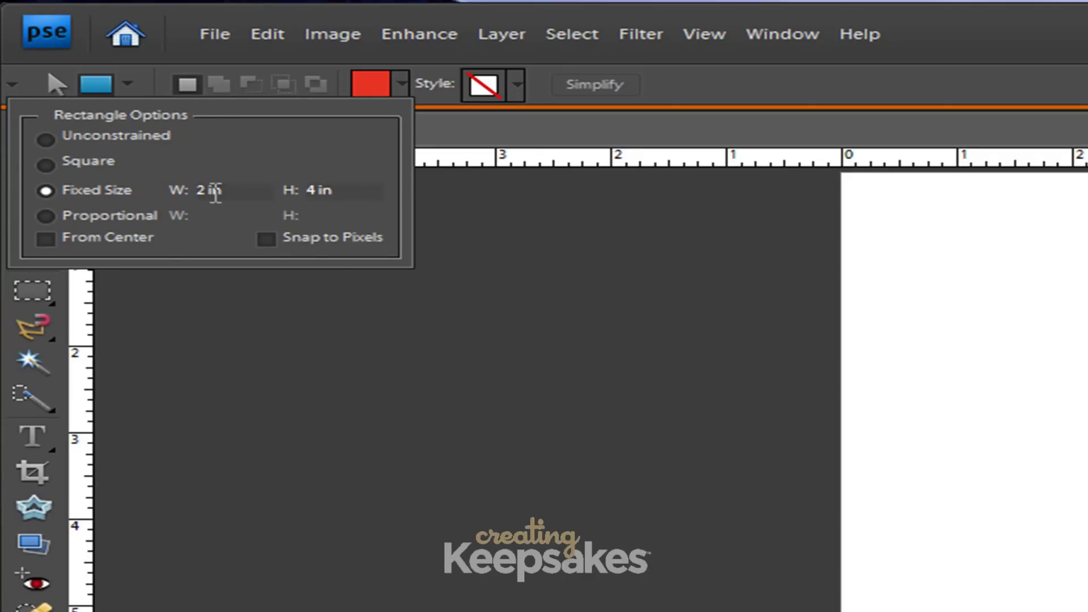
left_click(236, 191)
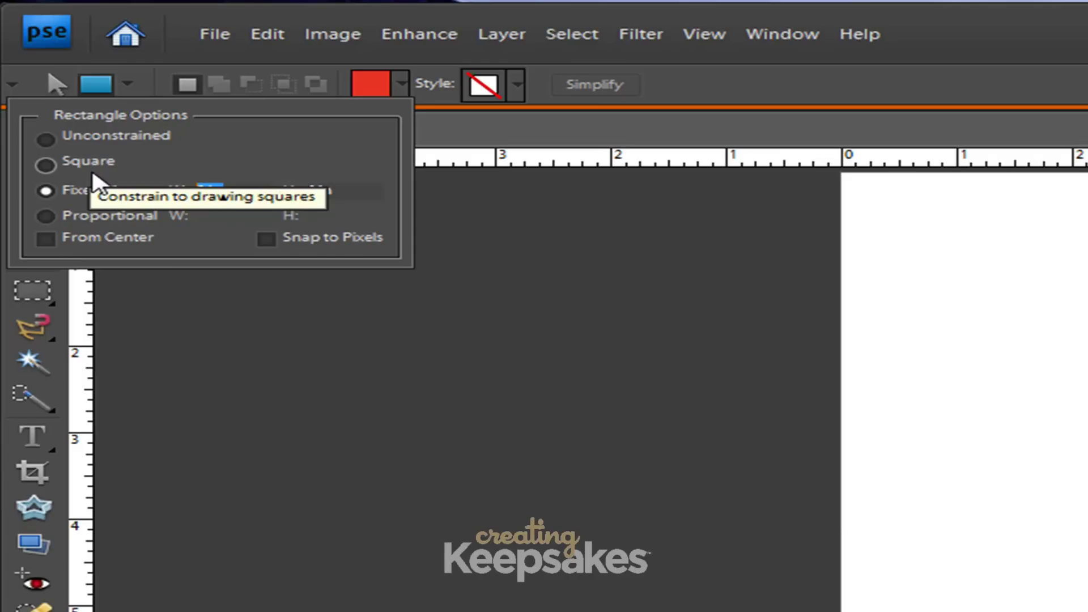
type("2 in")
key("Tab")
type("4 in")
key("Tab")
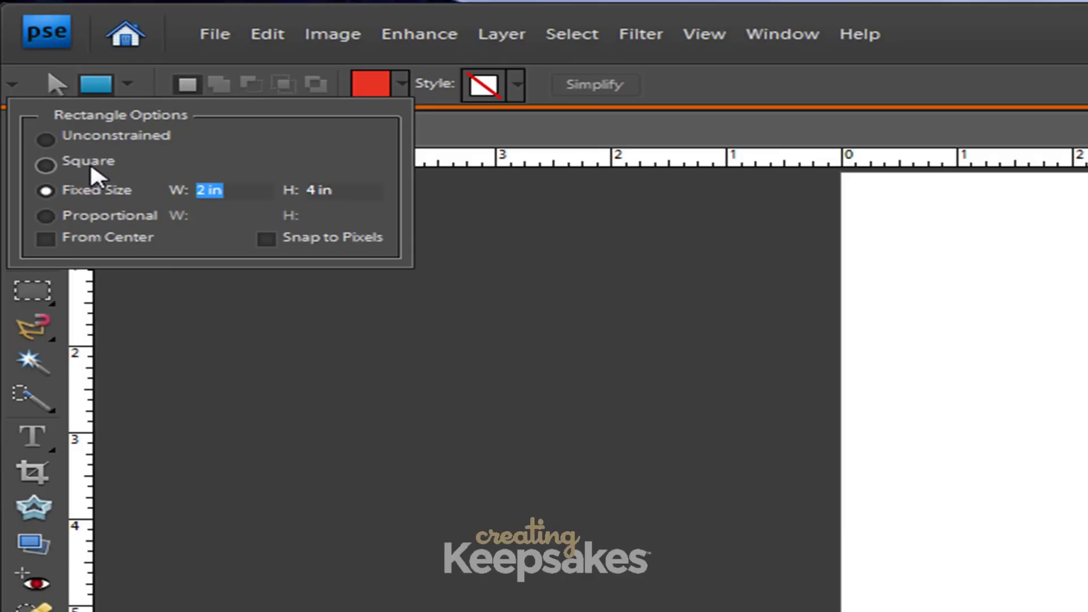
key("Return")
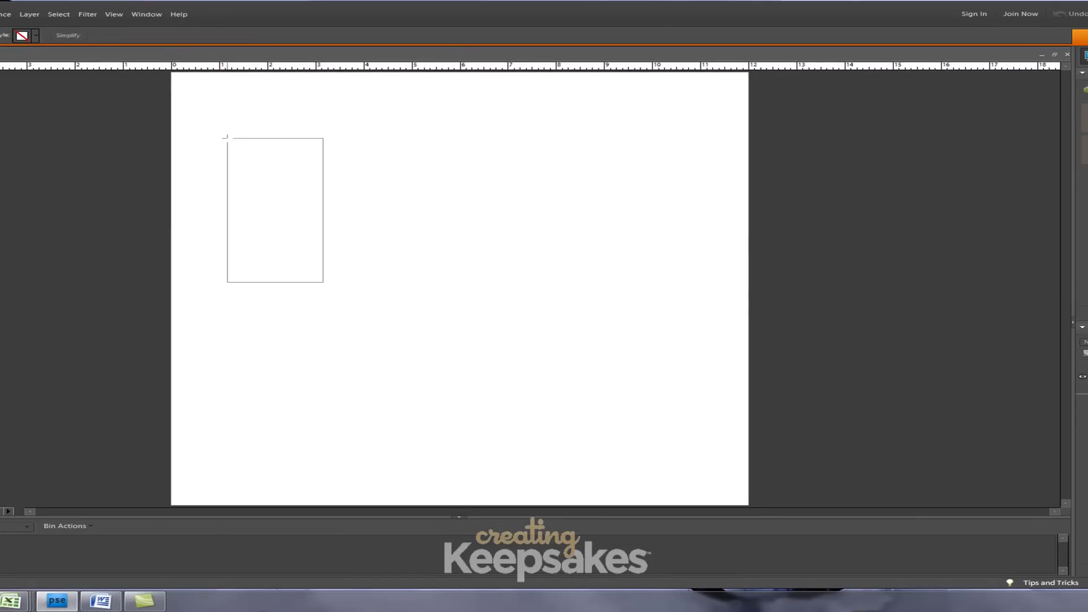
Place the black 2 x 4 in rectangle at top-left, then set the Ellipse Tool to fixed 2 x 2 in
left_click(227, 139)
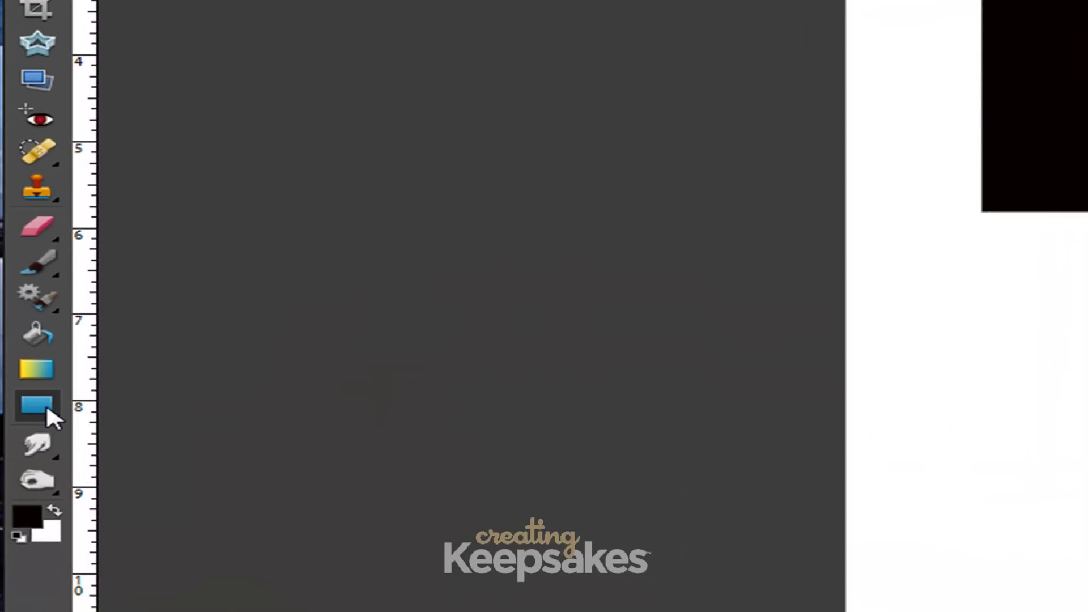
left_click(47, 409)
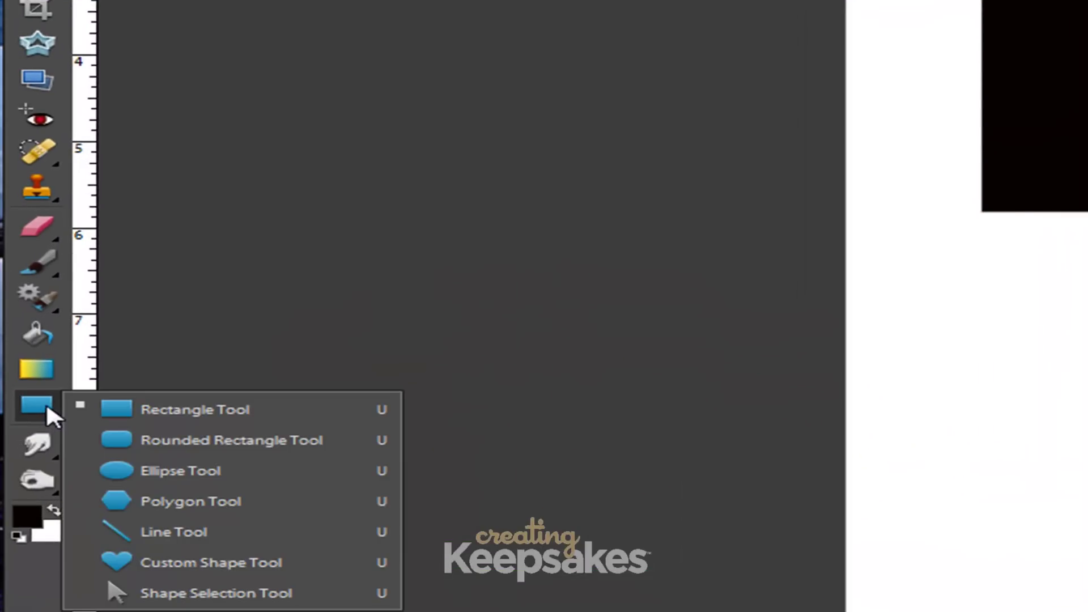
left_click(167, 468)
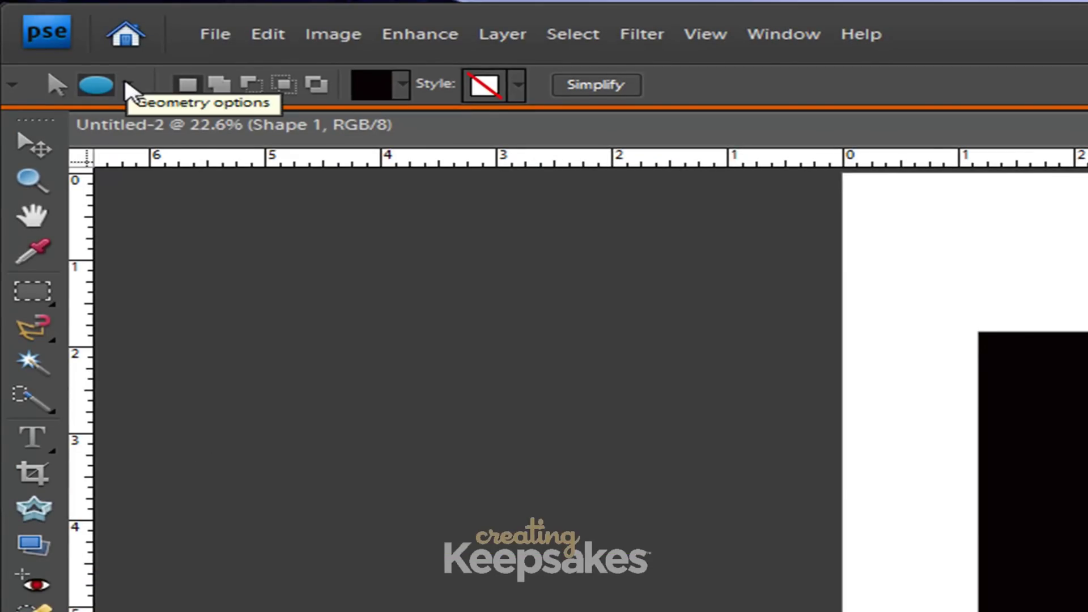
left_click(127, 87)
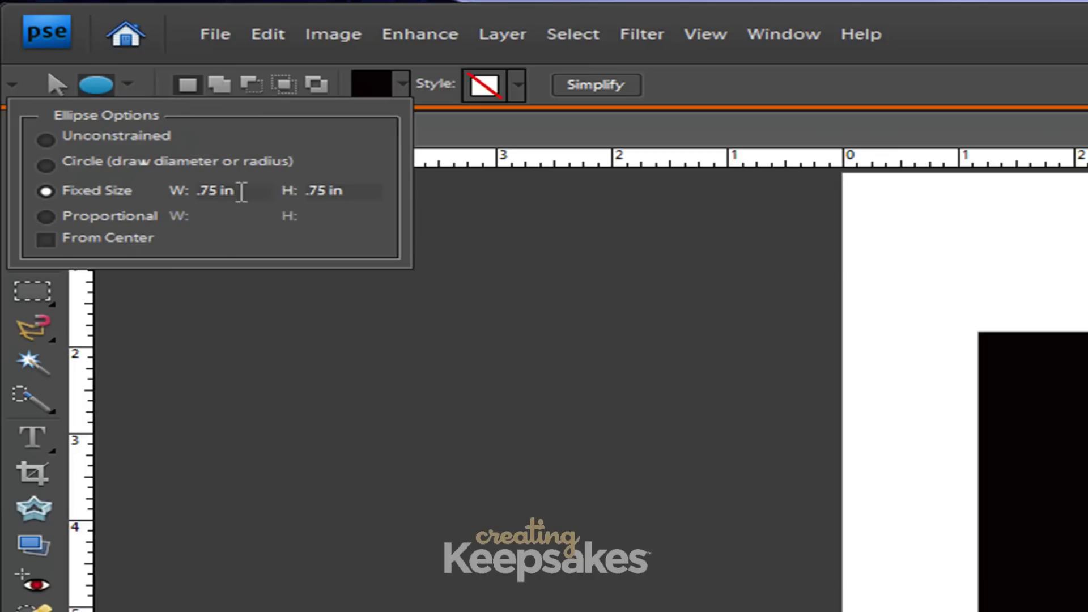
left_click_drag(250, 191, 165, 204)
type("2 in")
key("Tab")
type("2 i")
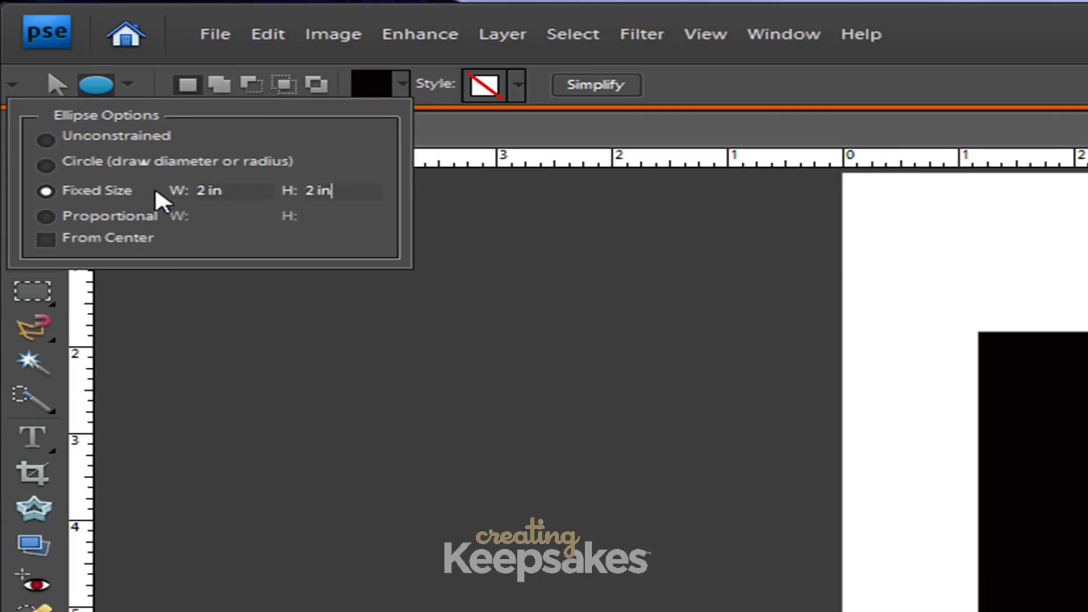
type("n")
key("Tab")
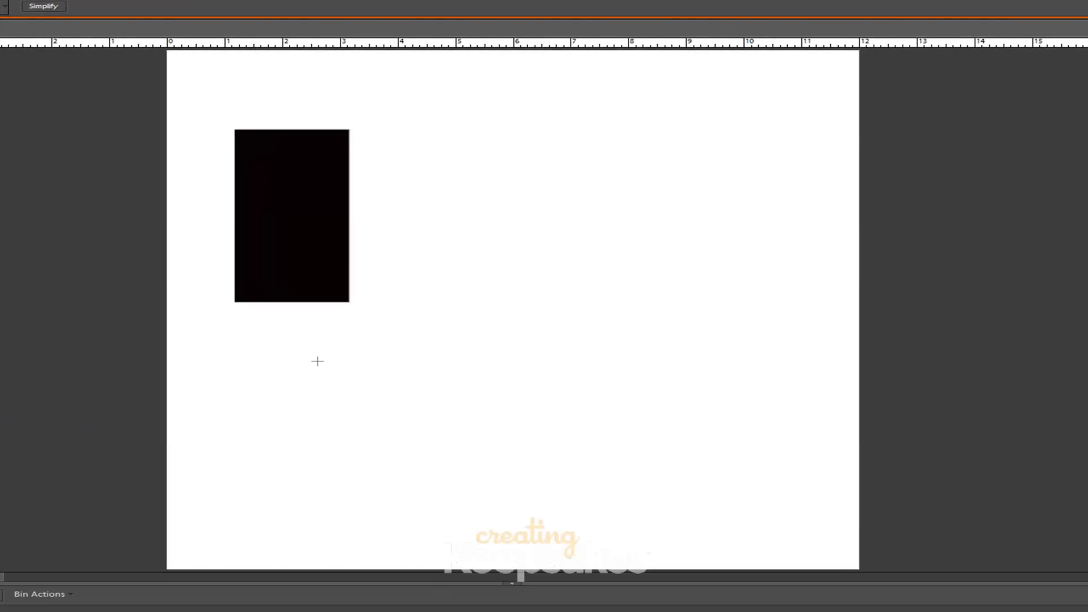
Place a 2 x 2 in ellipse and align it with the rectangle's bottom edge to form a rounded tab
left_click(1087, 611)
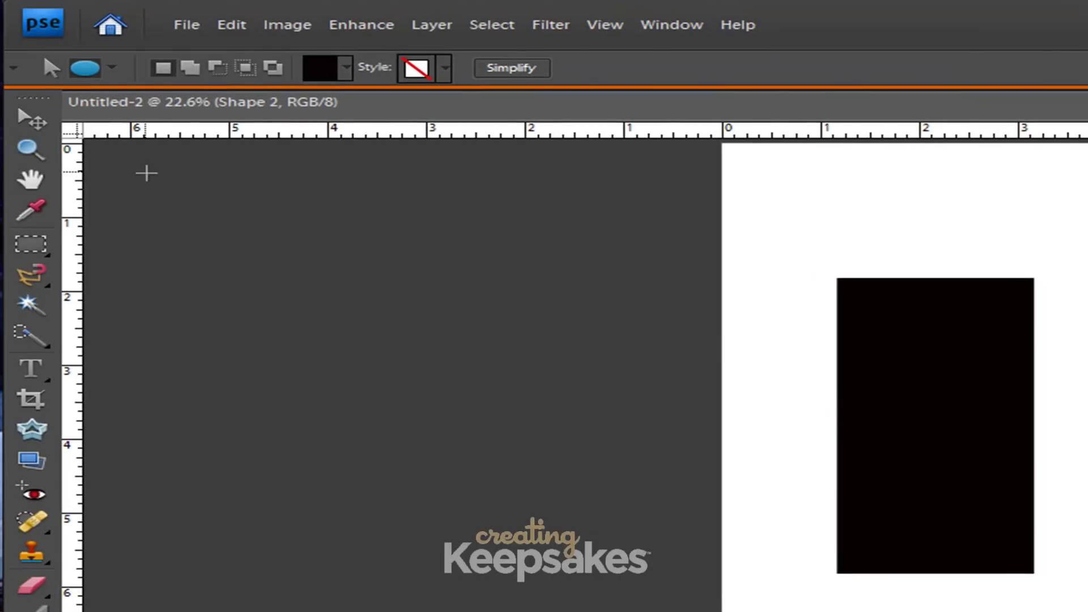
left_click(39, 119)
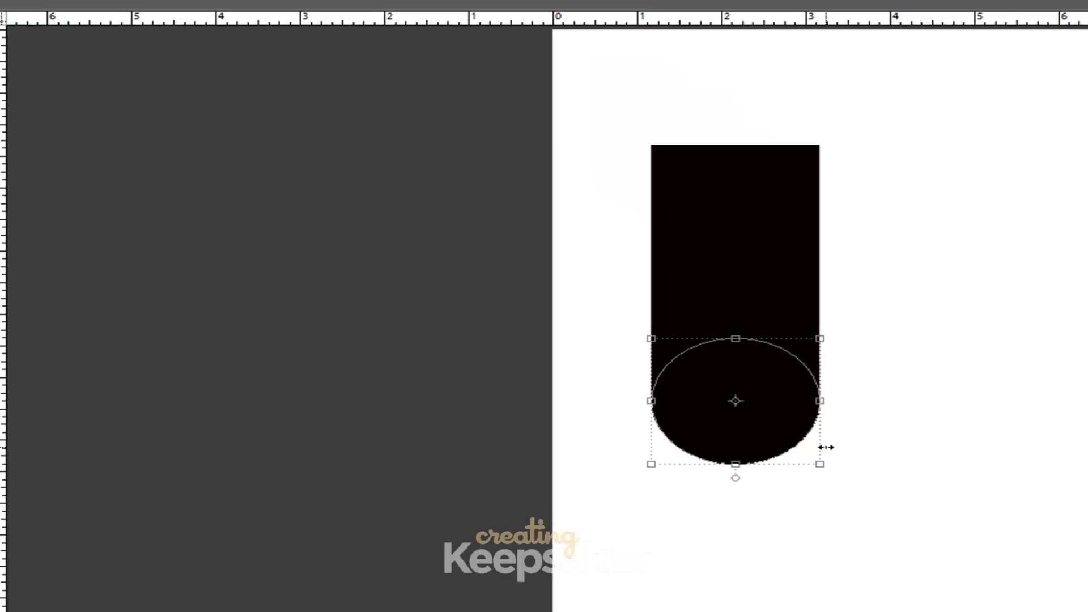
scroll(845, 453, "up", 3)
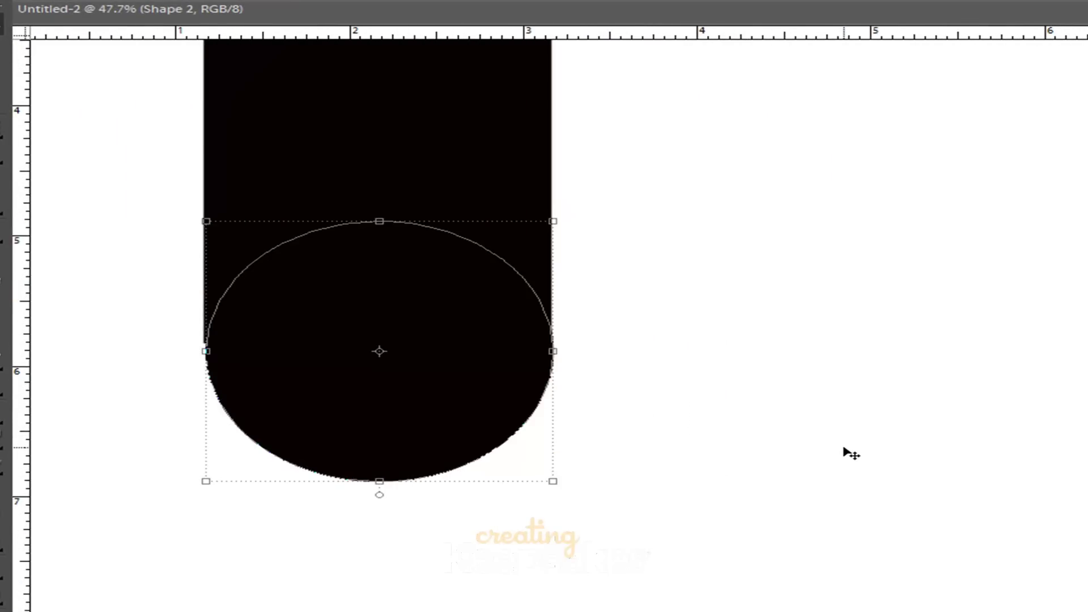
scroll(844, 454, "up", 2)
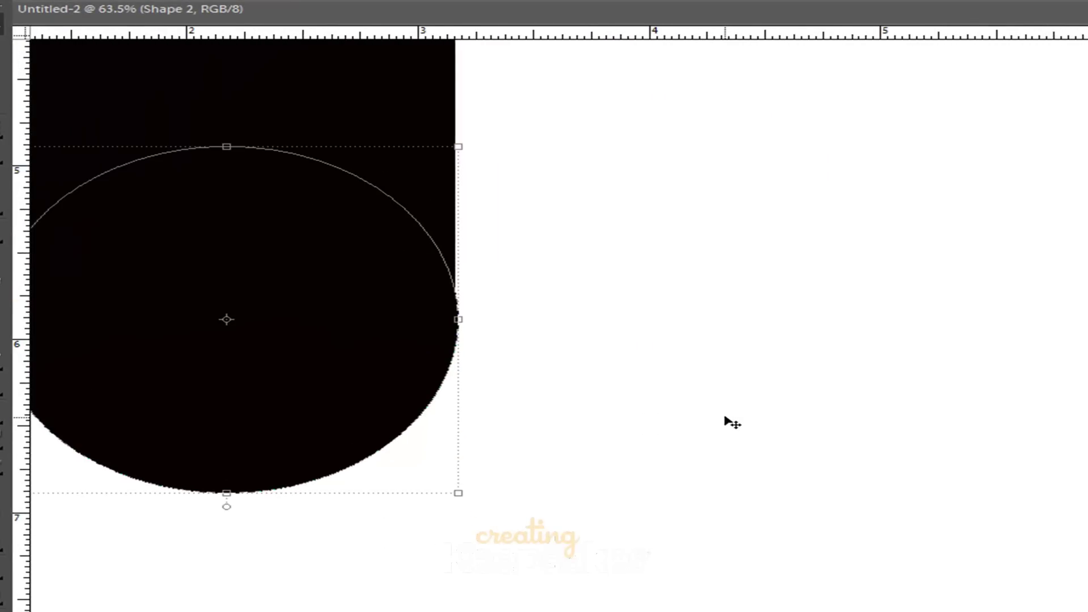
key("space")
left_click_drag(627, 406, 934, 486)
left_click_drag(733, 472, 732, 488)
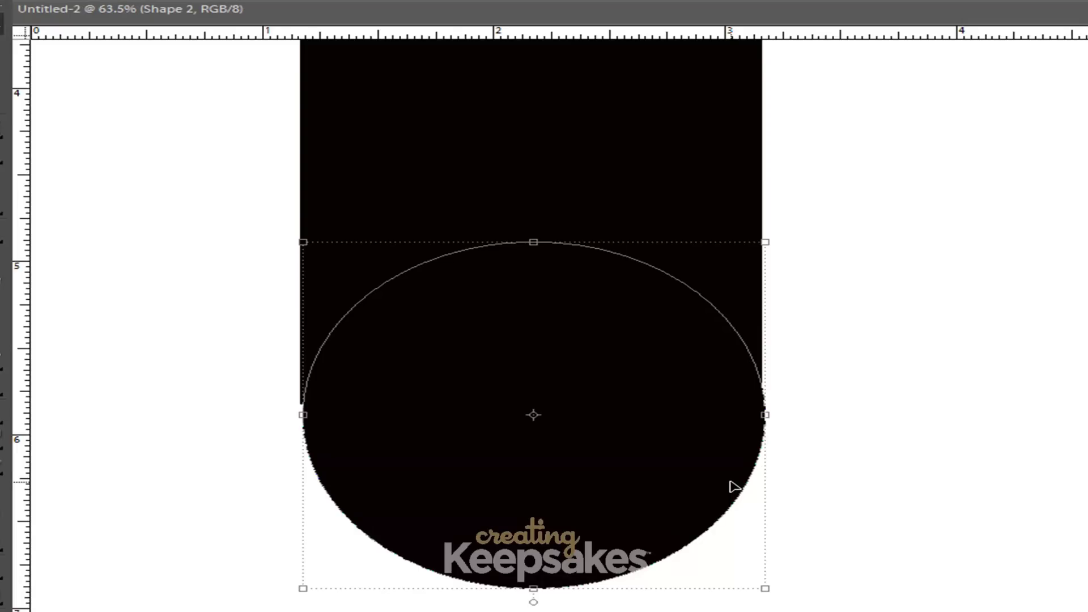
key("Left")
key("Left")
key("Left")
key("Left")
key("Left")
key("Left")
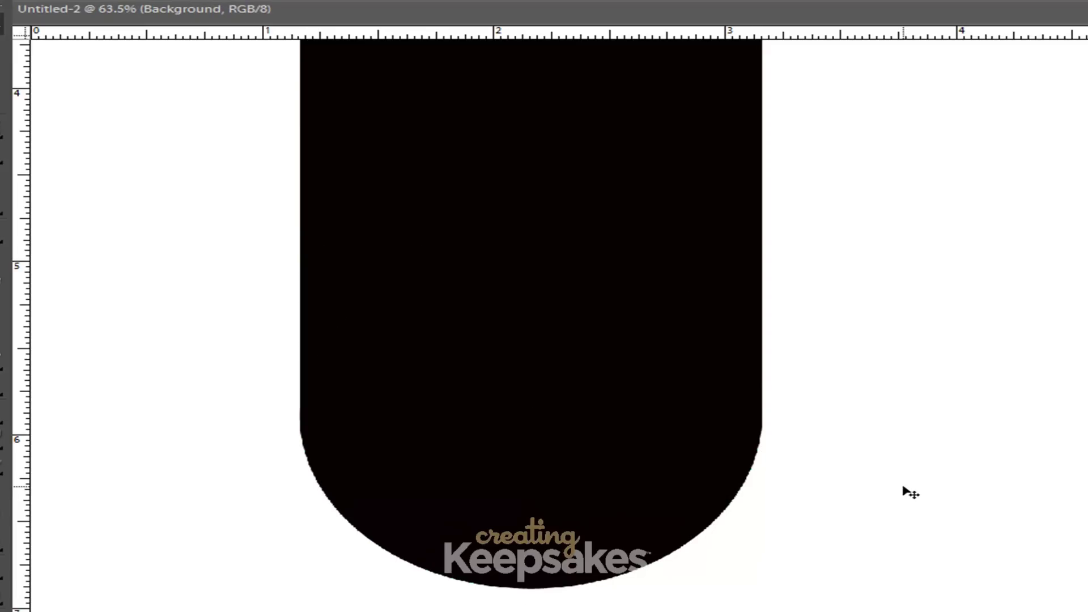
scroll(911, 494, "down", 4)
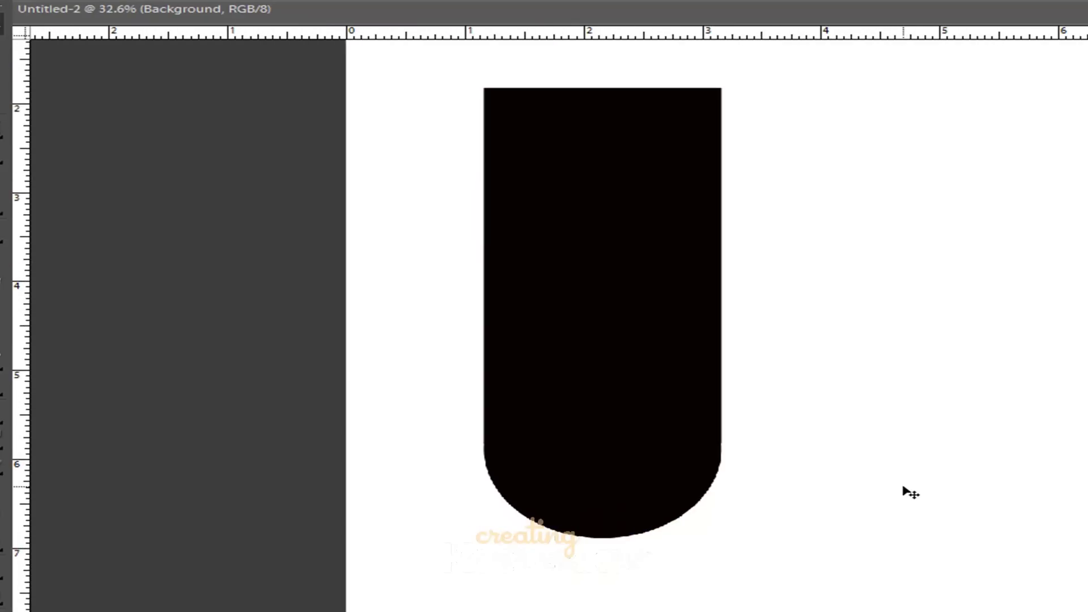
scroll(936, 503, "down", 1)
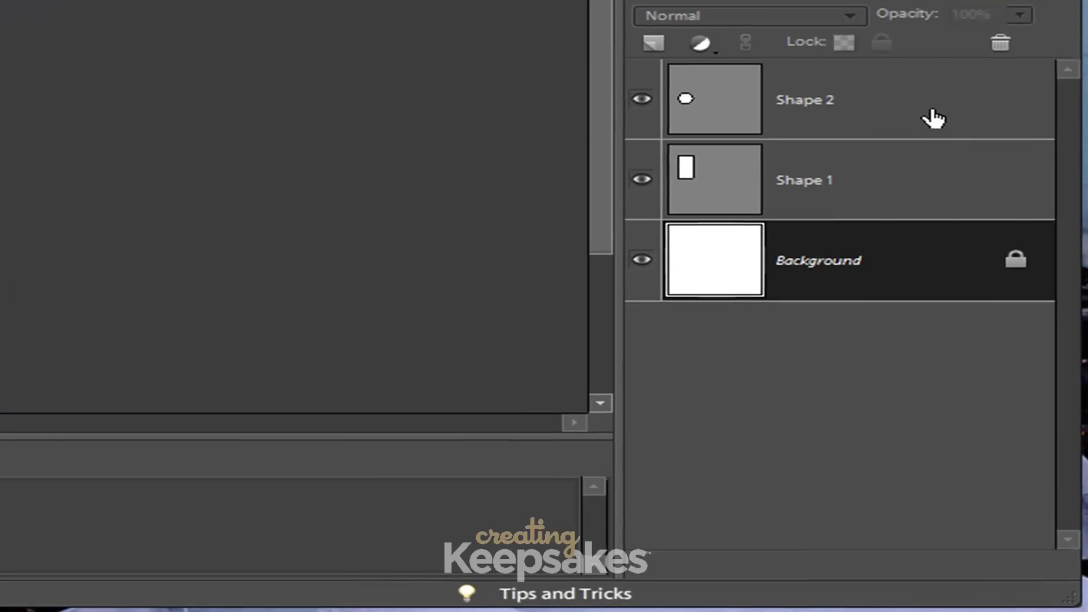
Merge the Shape 2 and Shape 1 layers into one rounded-tab shape and zoom out to the full page
left_click(966, 252)
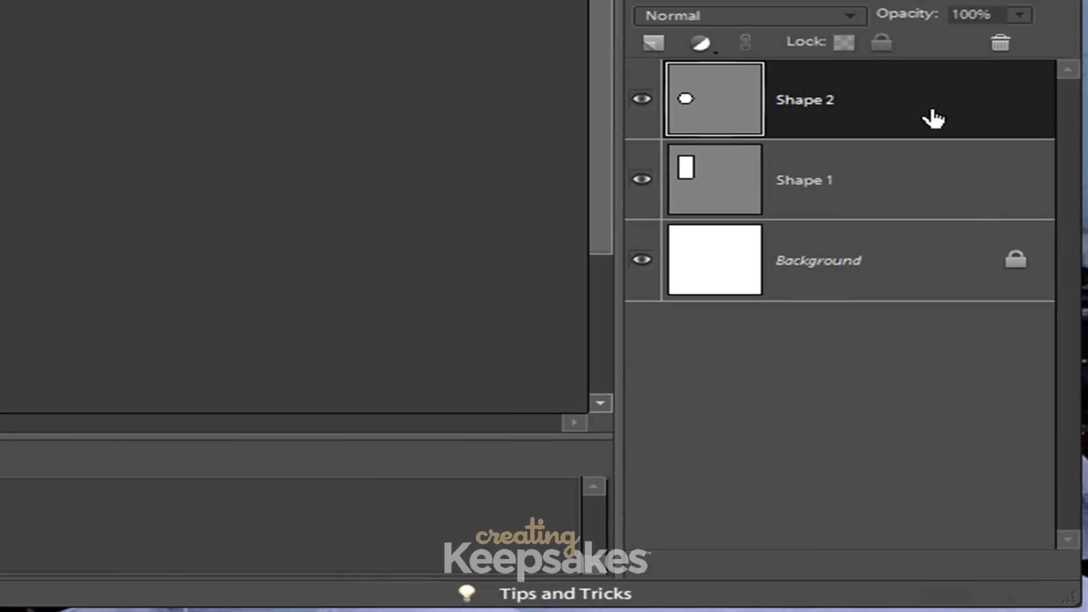
left_click(940, 184, "ctrl")
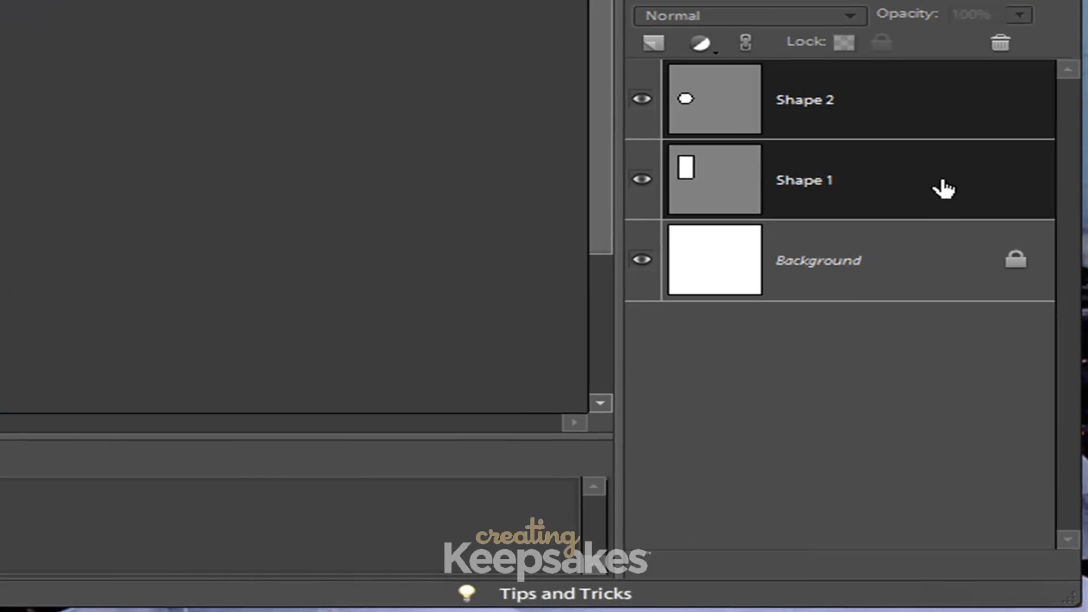
right_click(939, 187)
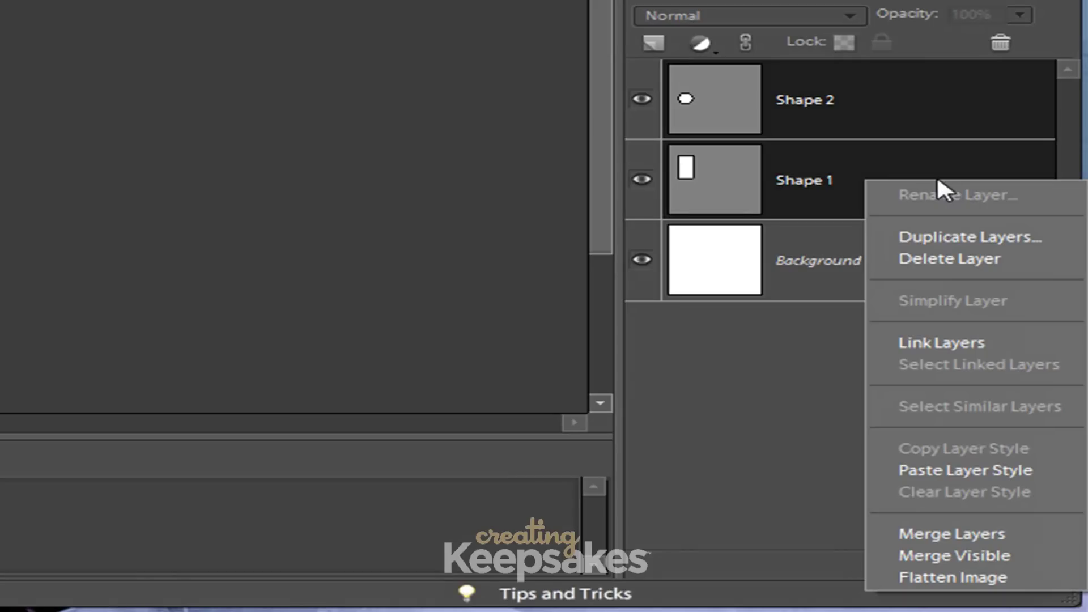
left_click(984, 535)
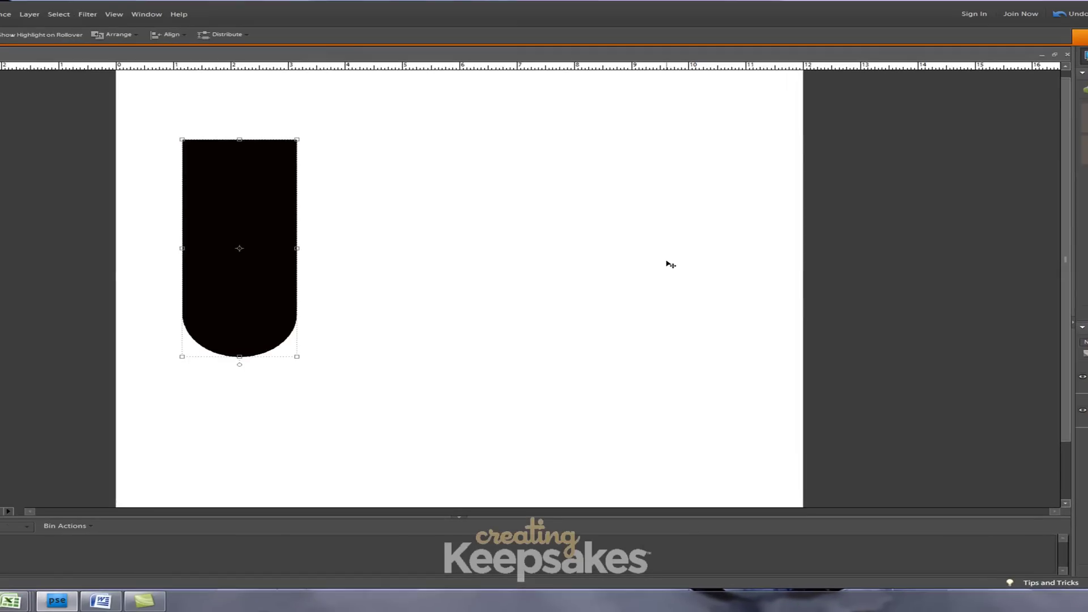
key("ctrl+minus")
key("ctrl+minus")
key("ctrl+minus")
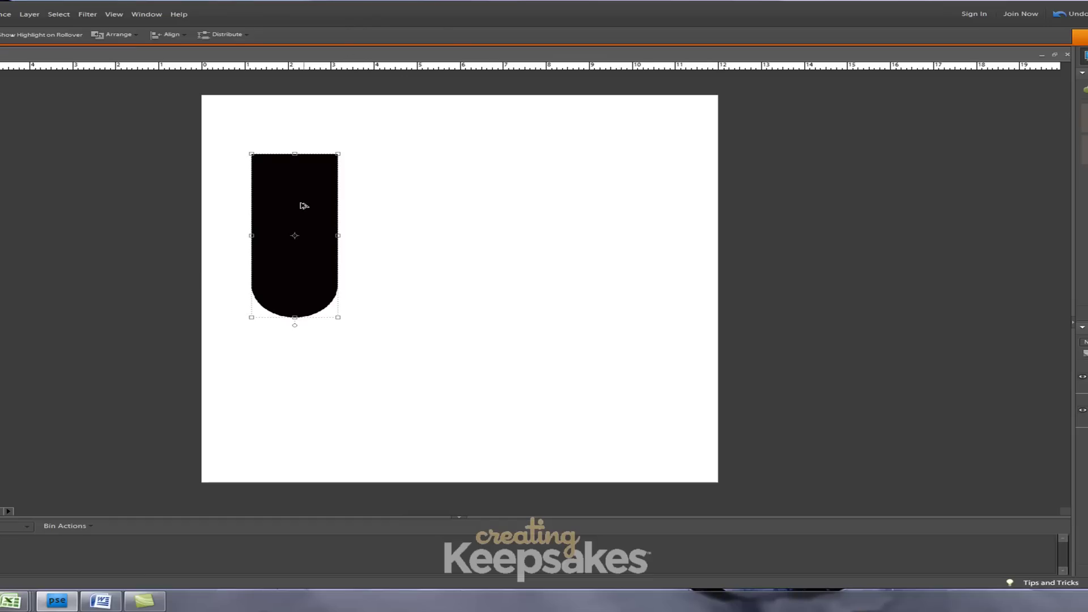
Alt-drag copies of the rounded tab to the right so identical tabs sit side by side
left_click_drag(304, 206, 387, 209)
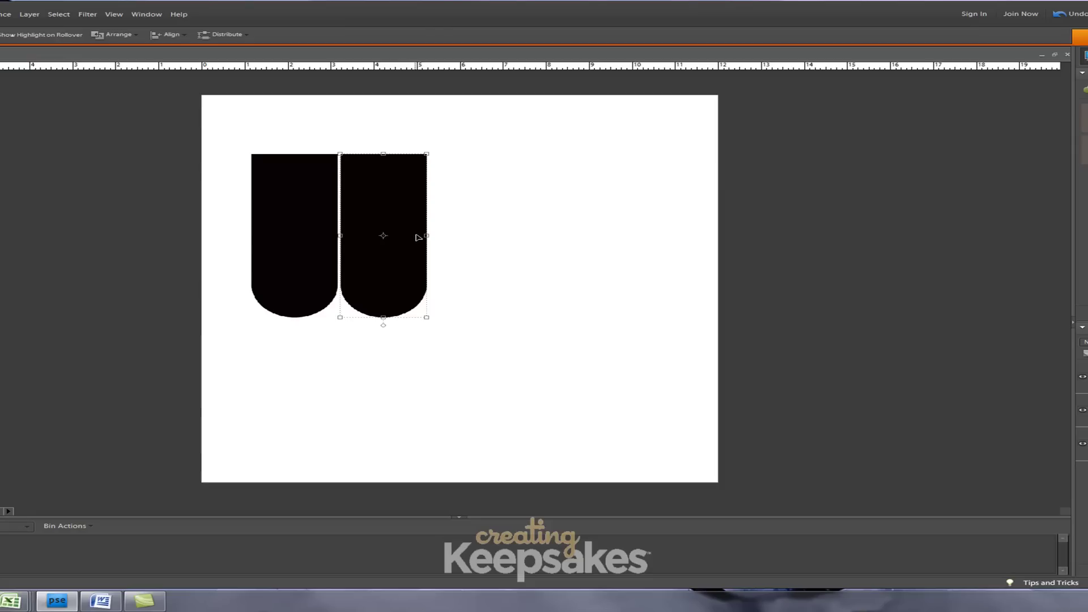
left_click_drag(407, 227, 562, 227)
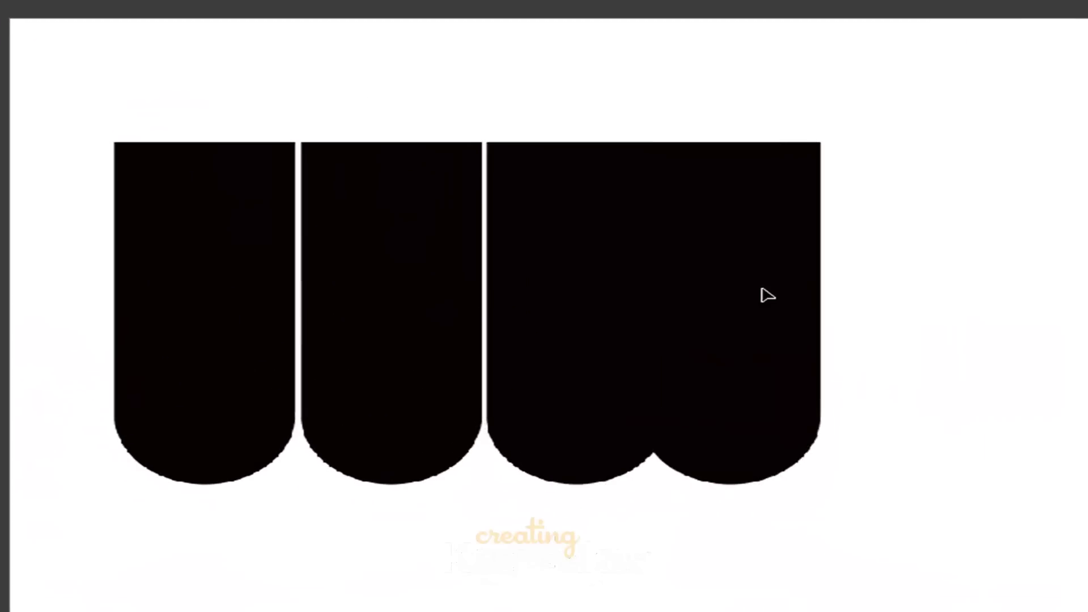
left_click_drag(763, 290, 961, 290)
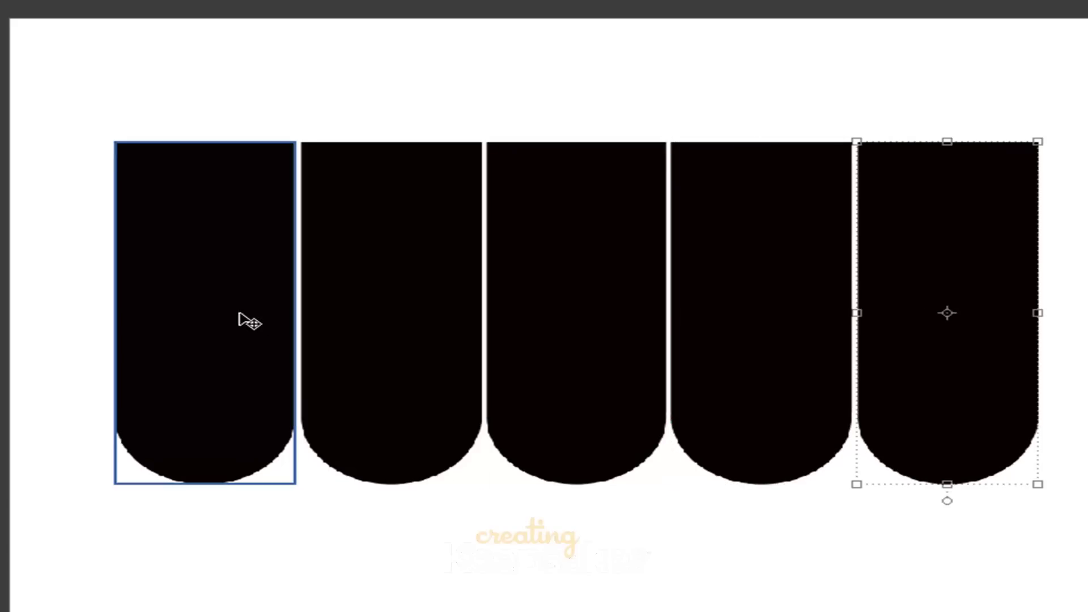
Move the first three tabs to the page top, tilting each slightly so they overlap
left_click_drag(242, 333, 158, 203)
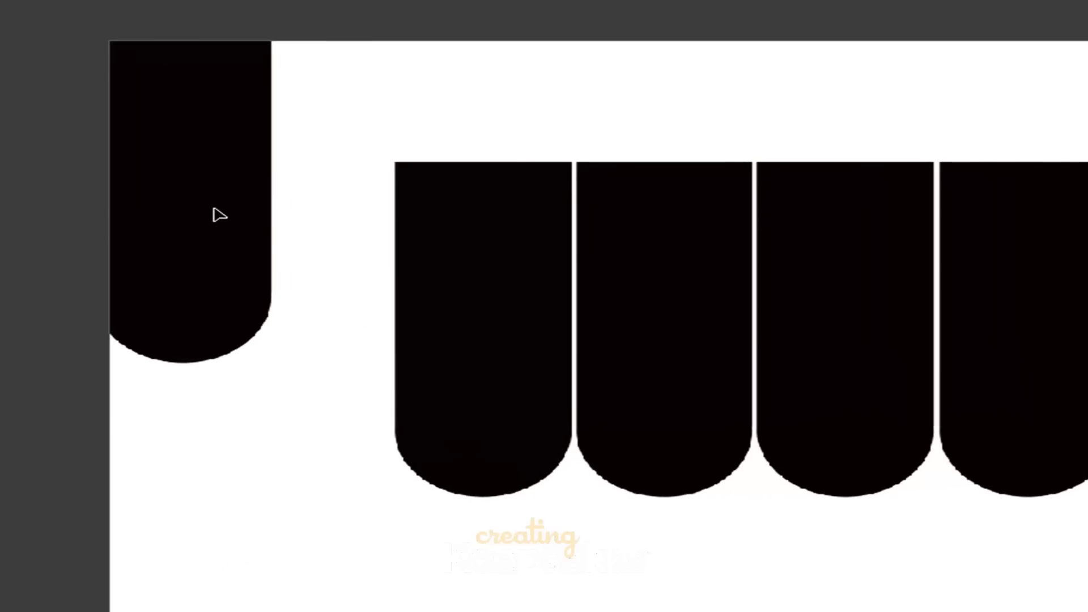
left_click_drag(220, 215, 220, 215)
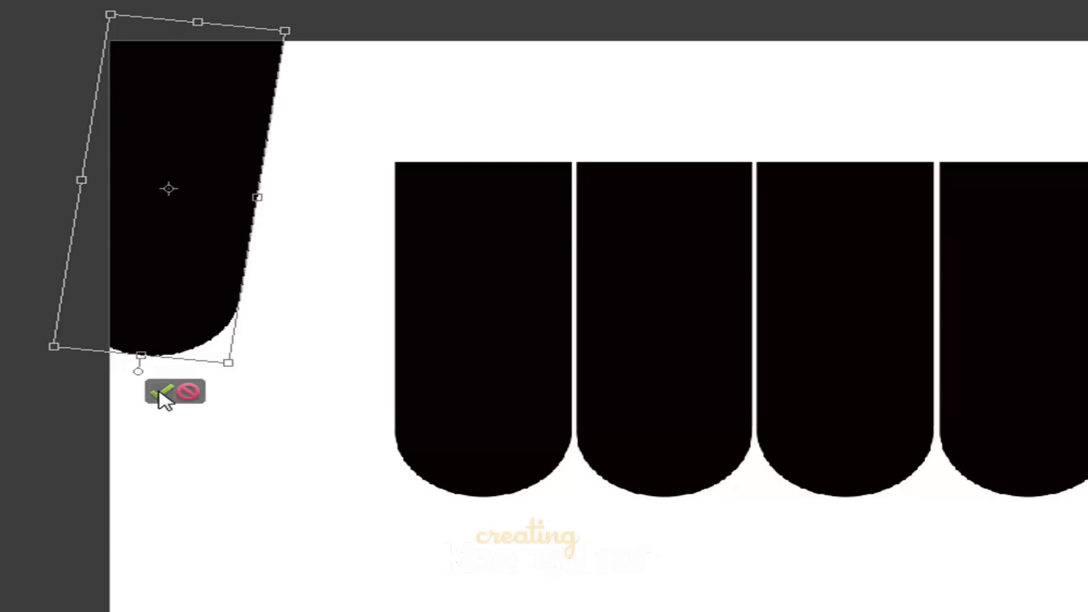
left_click(162, 391)
left_click_drag(468, 394, 323, 260)
key("ctrl+t")
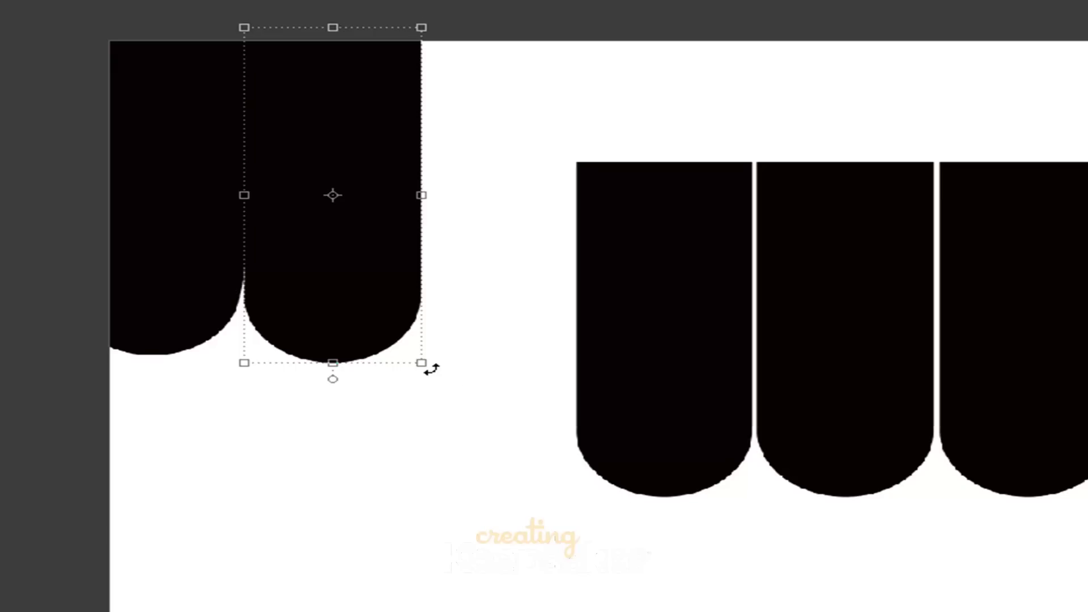
left_click_drag(432, 370, 409, 387)
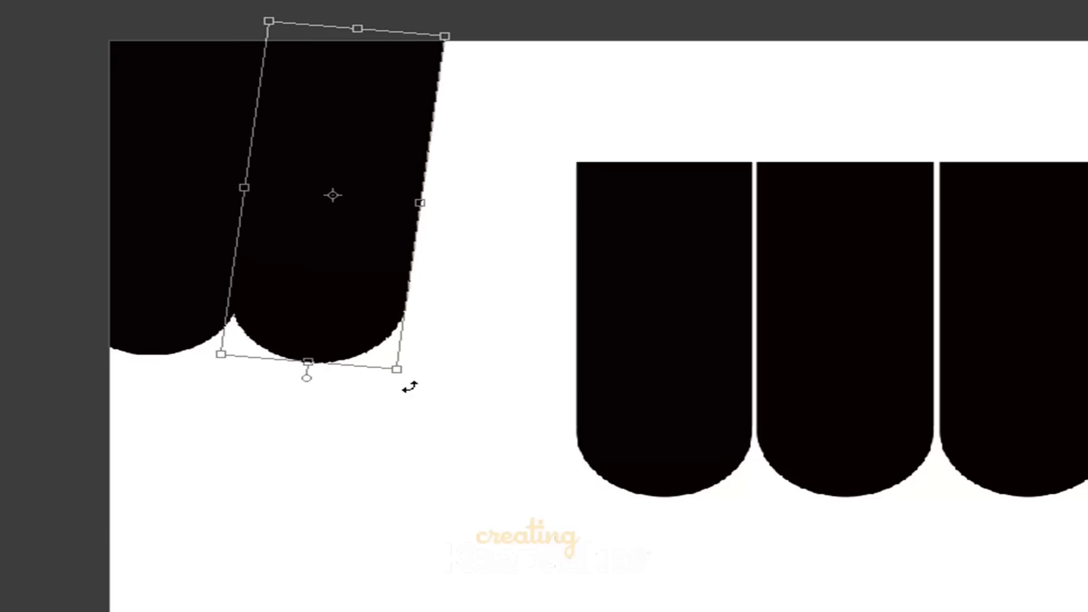
left_click(568, 392)
left_click_drag(601, 380, 447, 256)
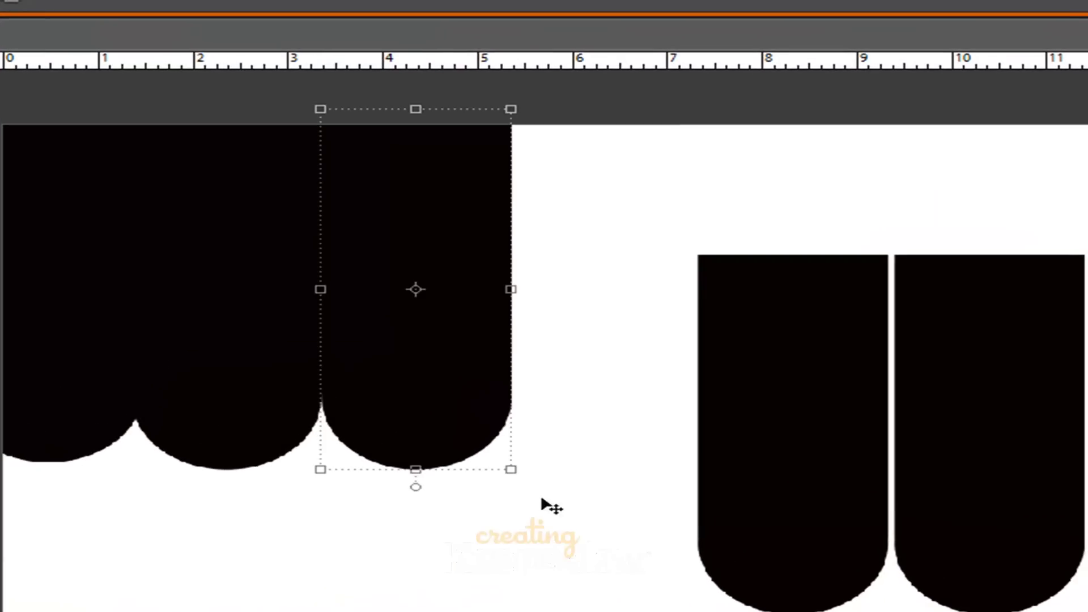
left_click(520, 482)
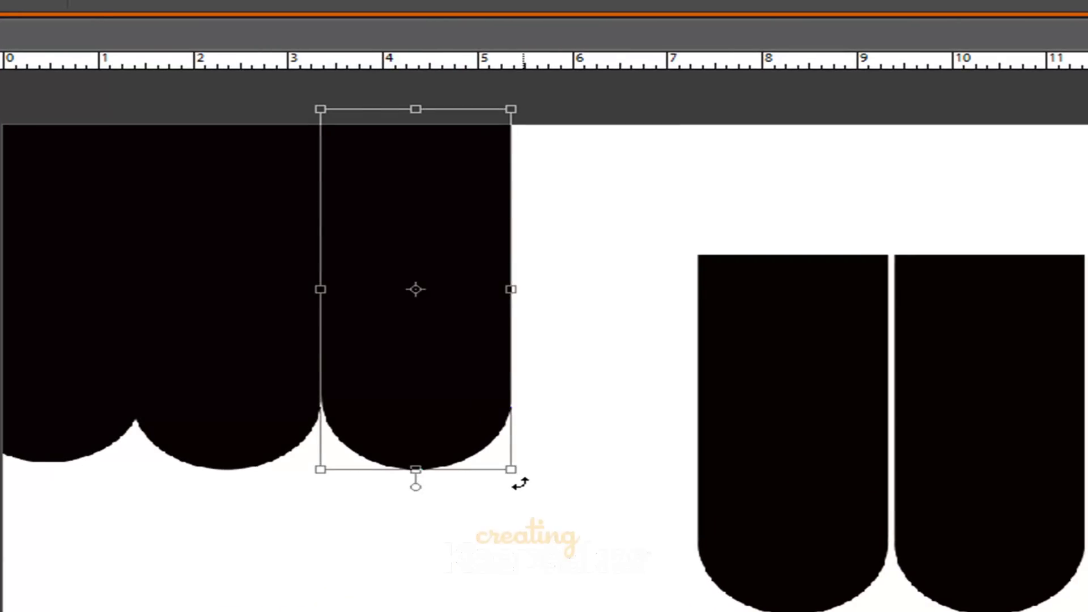
left_click_drag(519, 485, 515, 486)
left_click(432, 510)
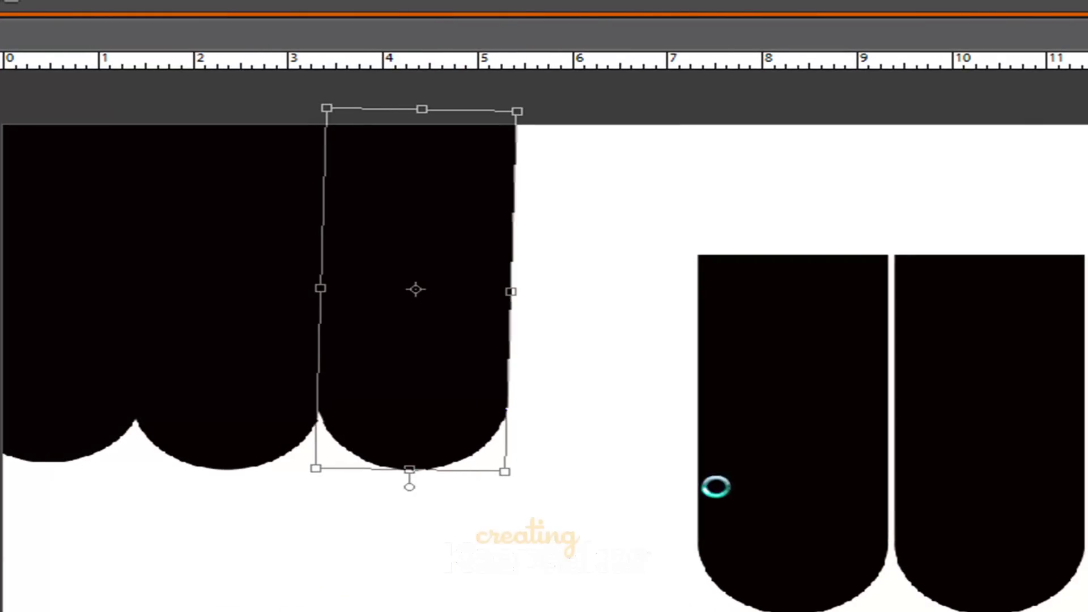
Add the remaining tabs to the row, tilt the last one and push it past the right edge
left_click_drag(773, 491, 571, 342)
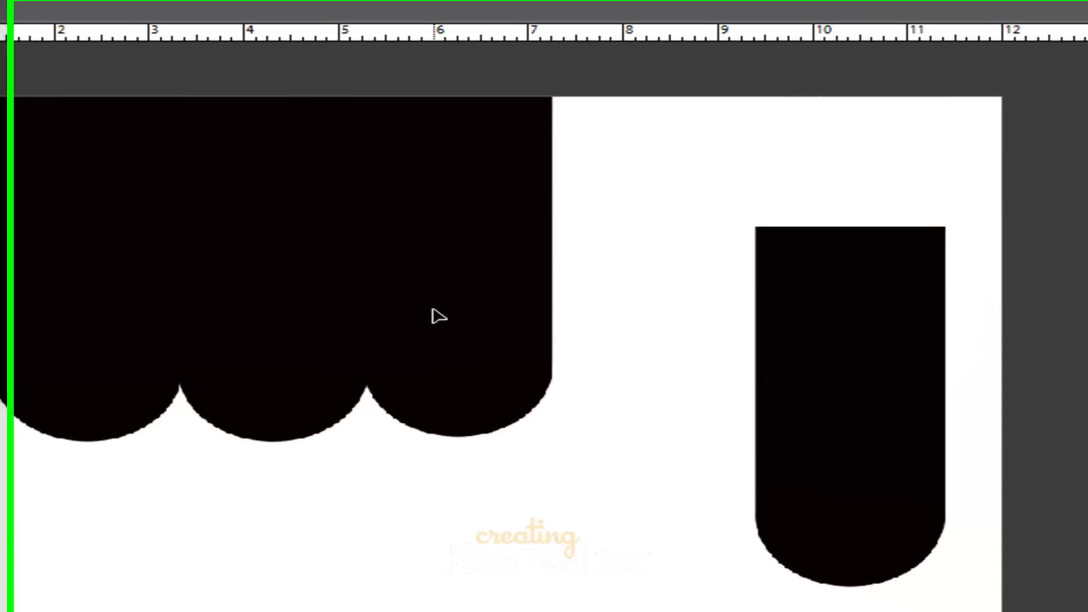
left_click_drag(777, 471, 876, 478)
left_click_drag(650, 480, 587, 344)
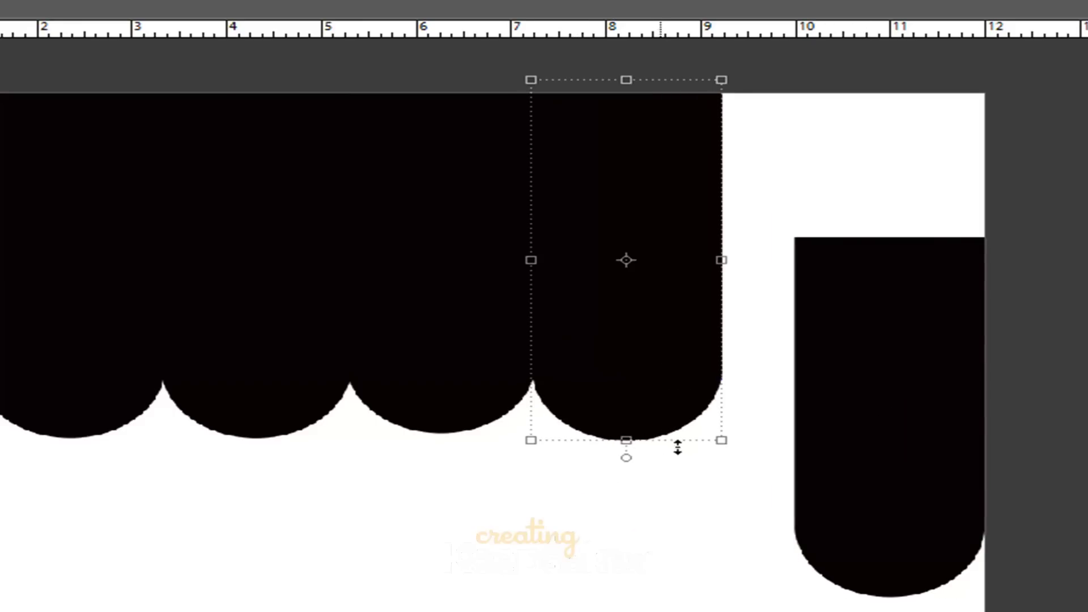
left_click_drag(879, 496, 809, 347)
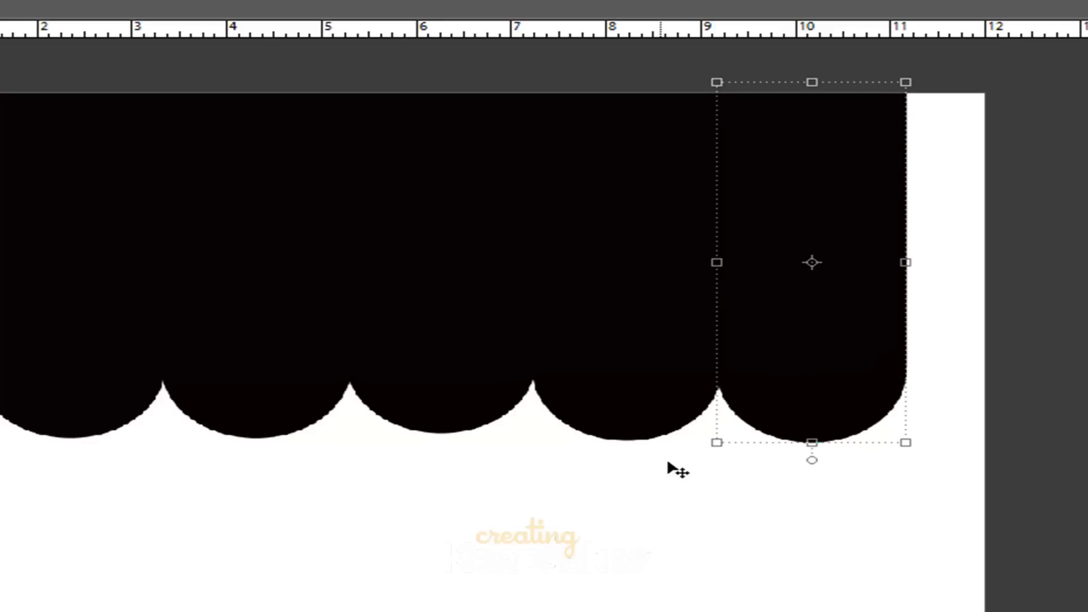
left_click_drag(706, 448, 715, 452)
left_click(739, 460)
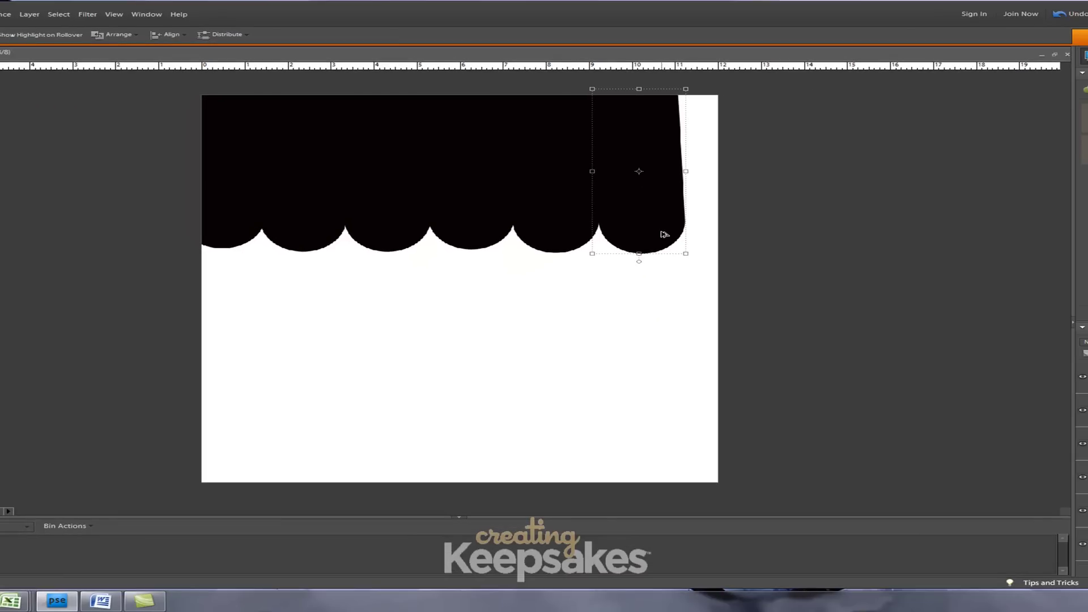
left_click_drag(665, 234, 739, 228)
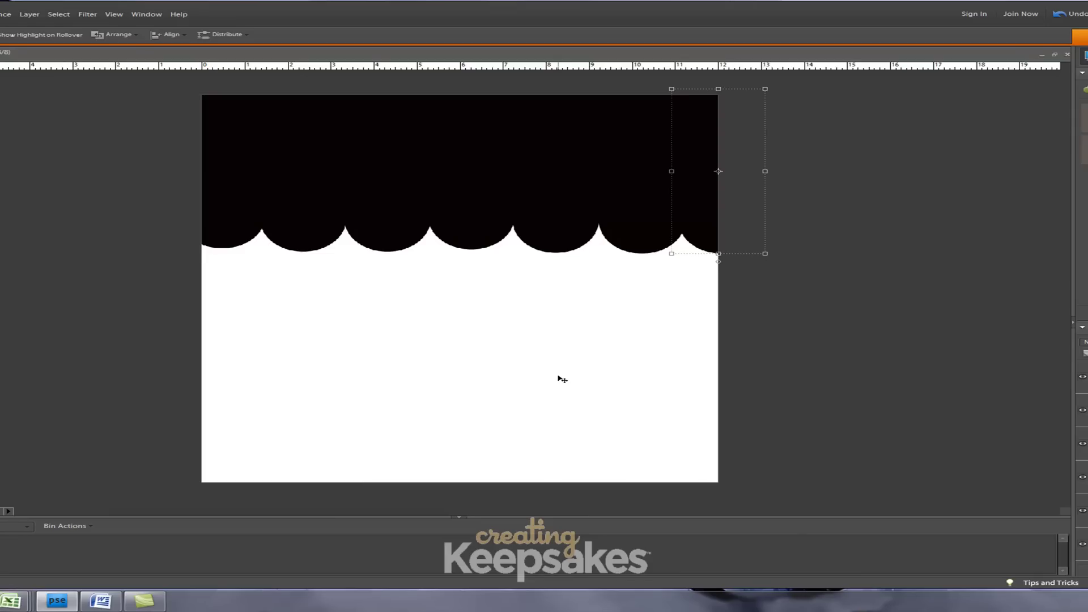
key("ctrl+e")
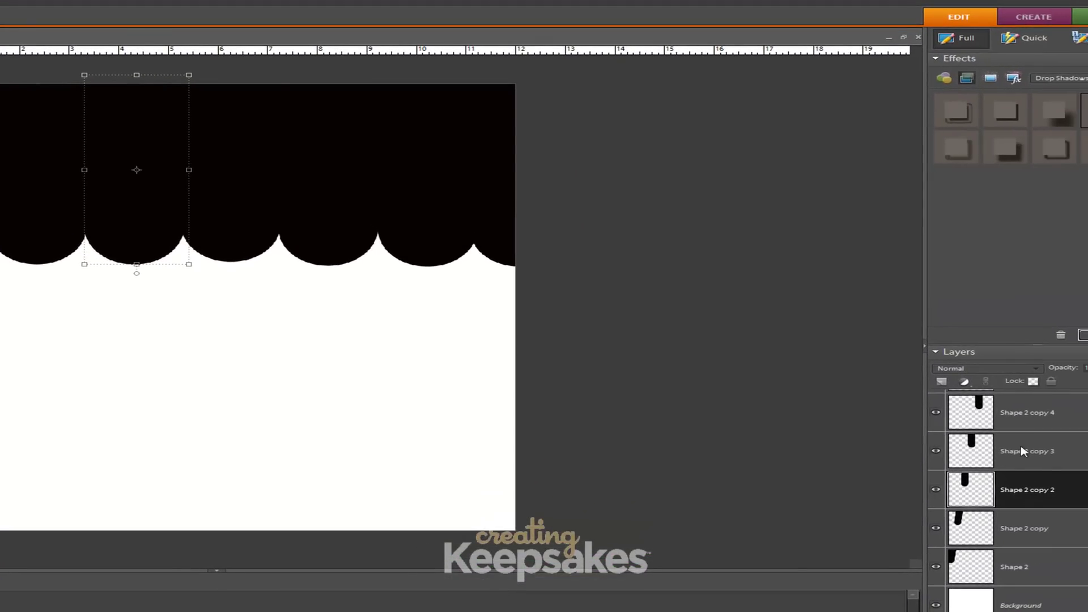
Select the Shape 2 layer and set the foreground colour to red F90314
left_click(1087, 414)
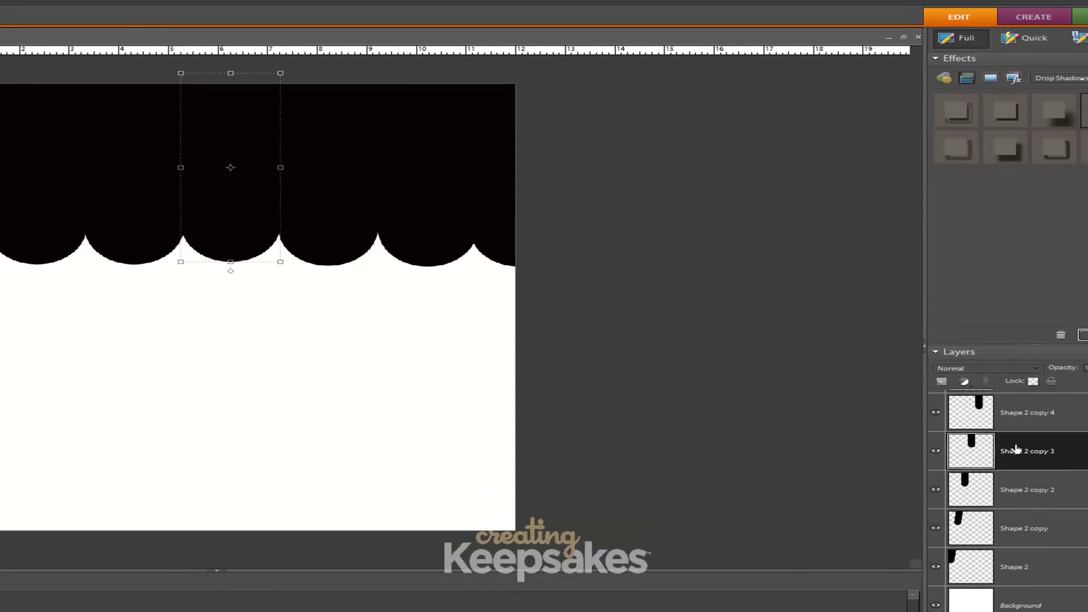
left_click(1038, 409)
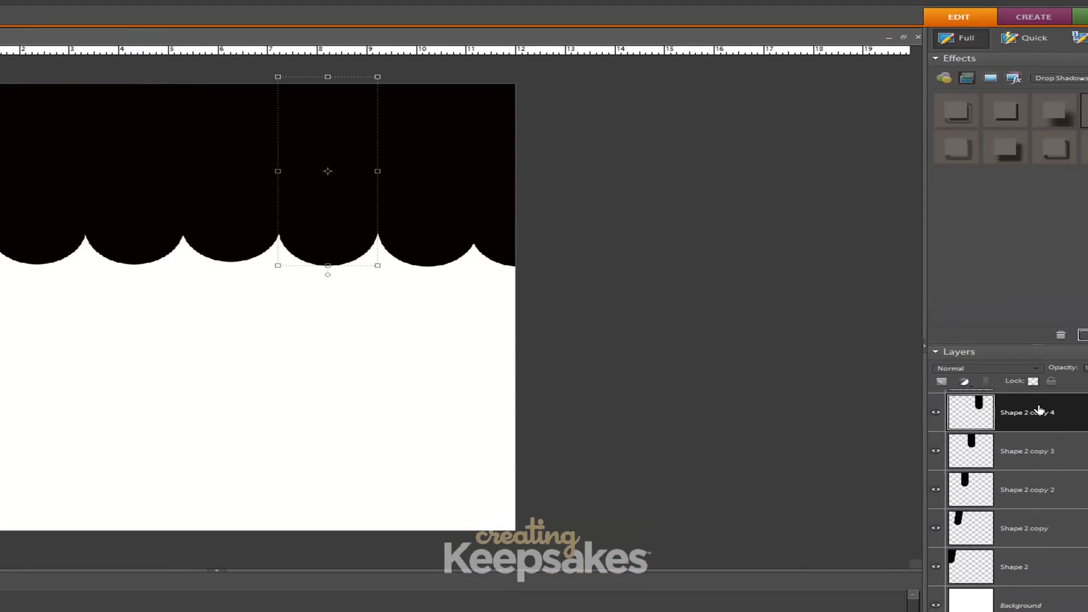
left_click(1030, 576)
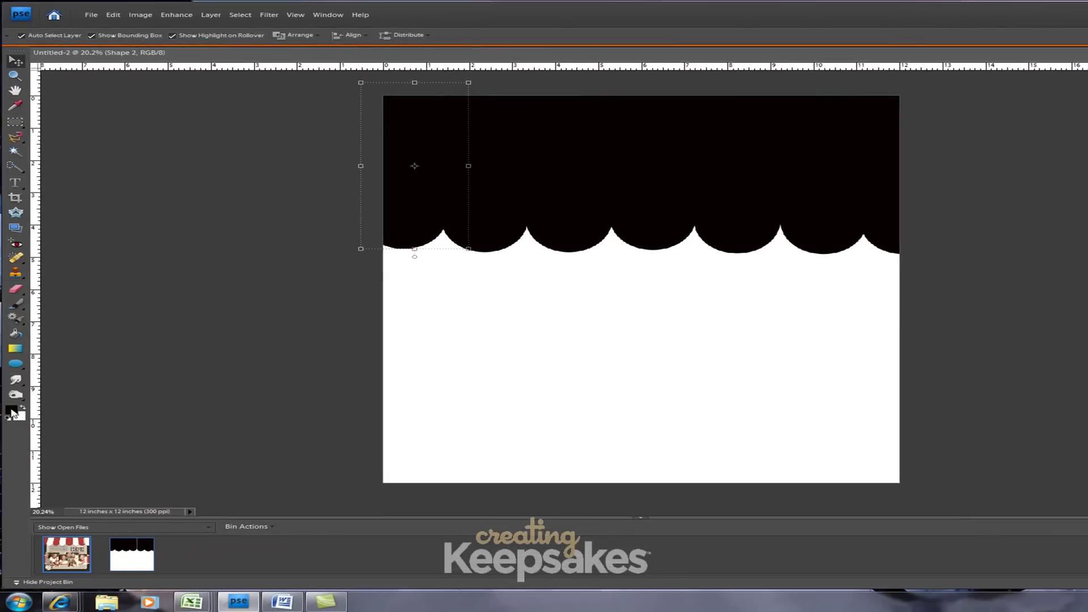
left_click(12, 407)
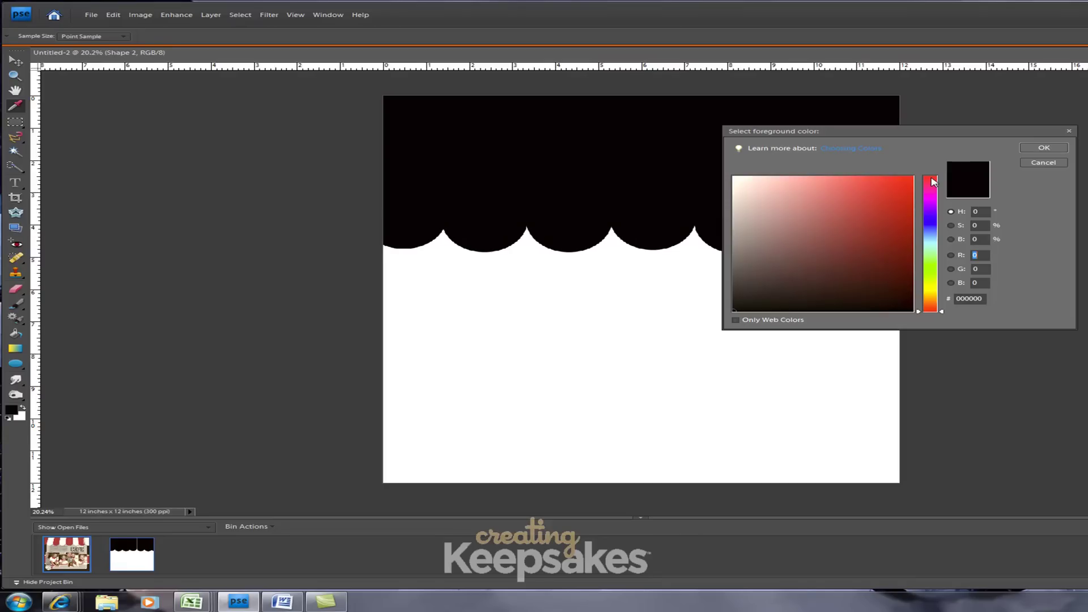
left_click(911, 180)
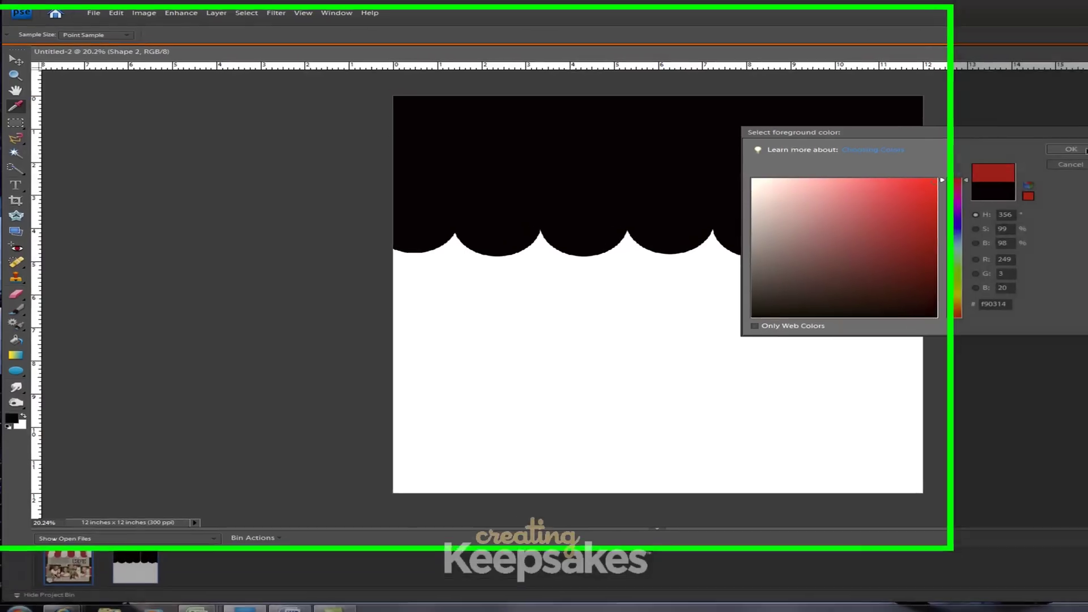
left_click(1062, 152)
key("v")
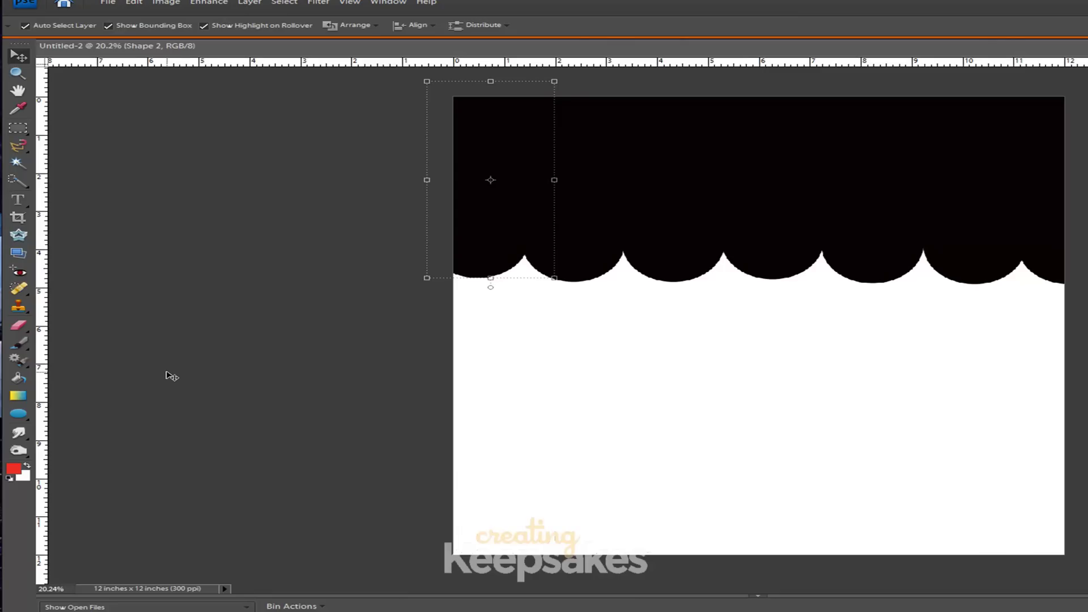
Paint-bucket the alternate tabs red: the leftmost, Shape 2 copy 2, Shape 2 copy 4 and the rightmost
left_click(19, 378)
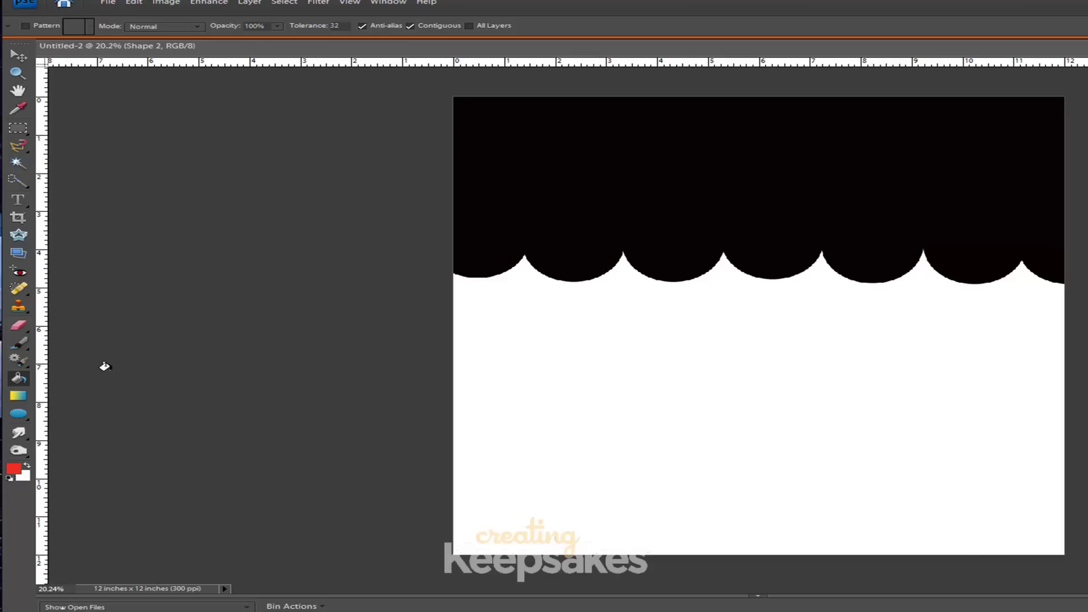
left_click(467, 195)
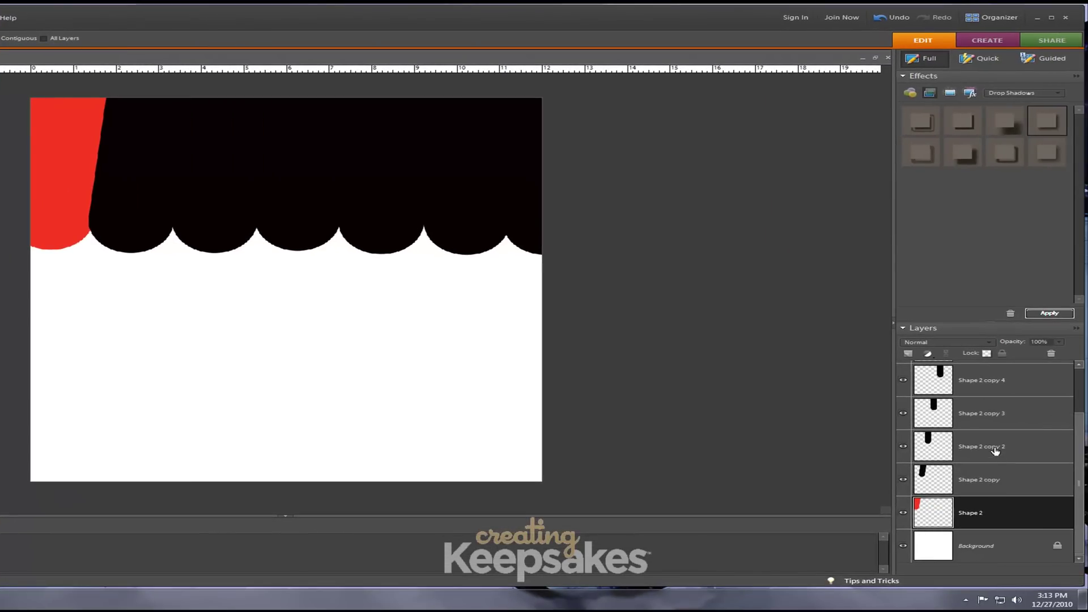
left_click(995, 447)
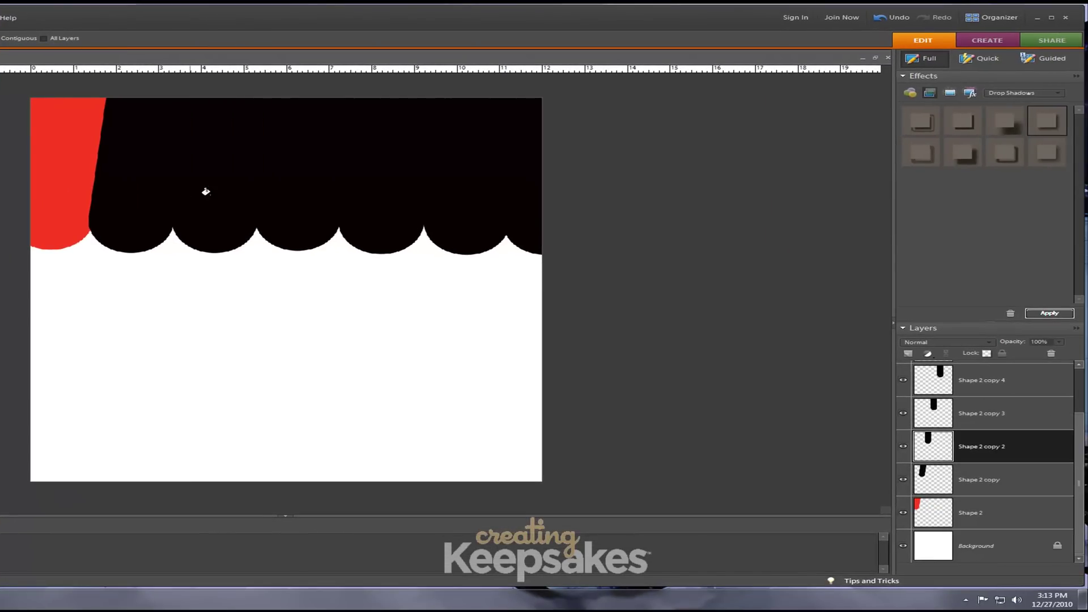
left_click(208, 188)
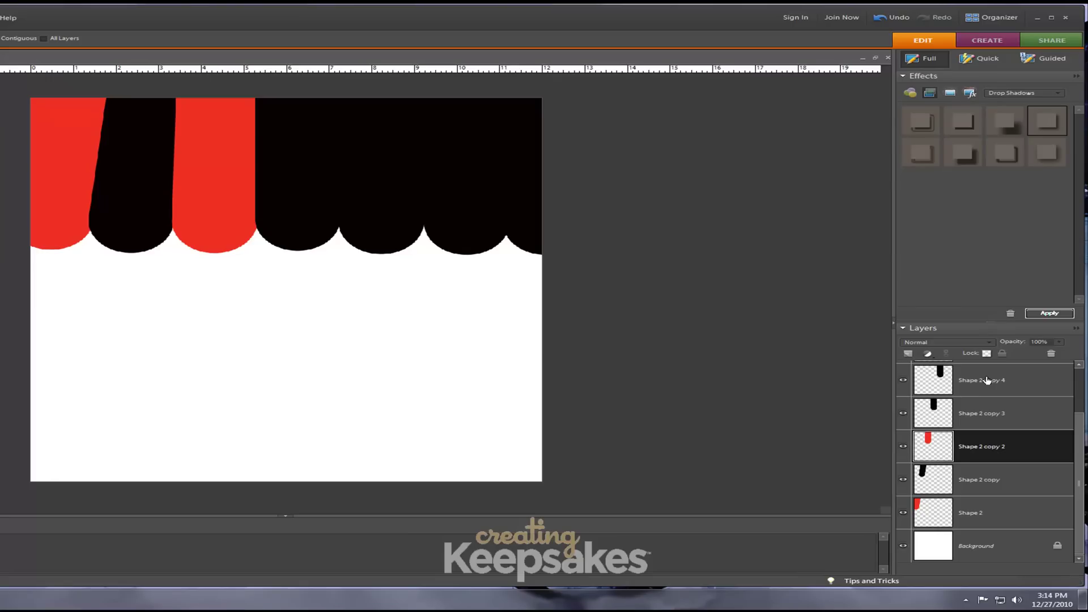
left_click(988, 381)
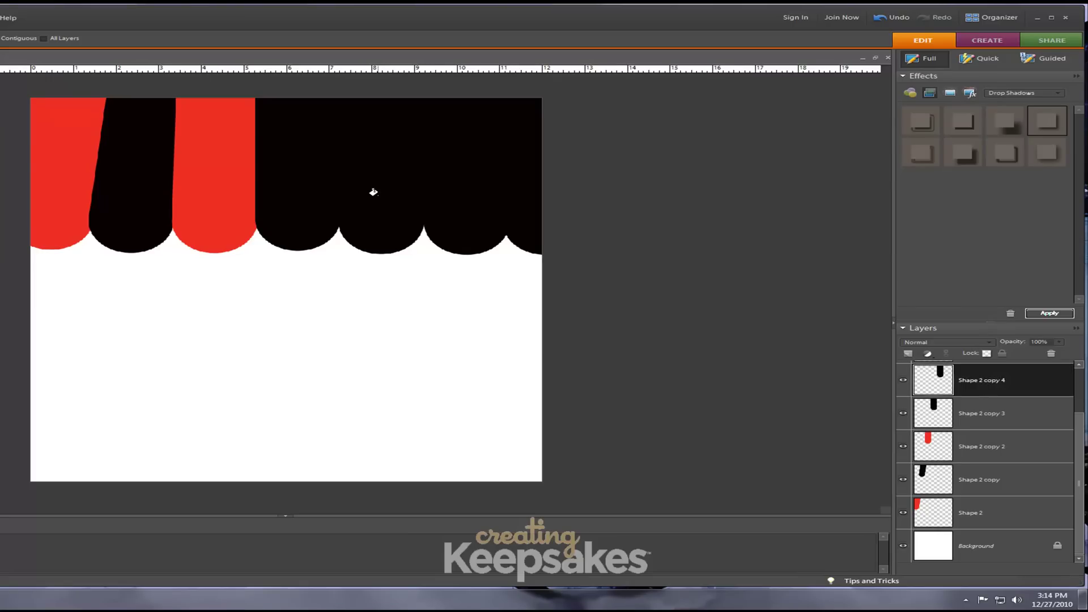
left_click(373, 192)
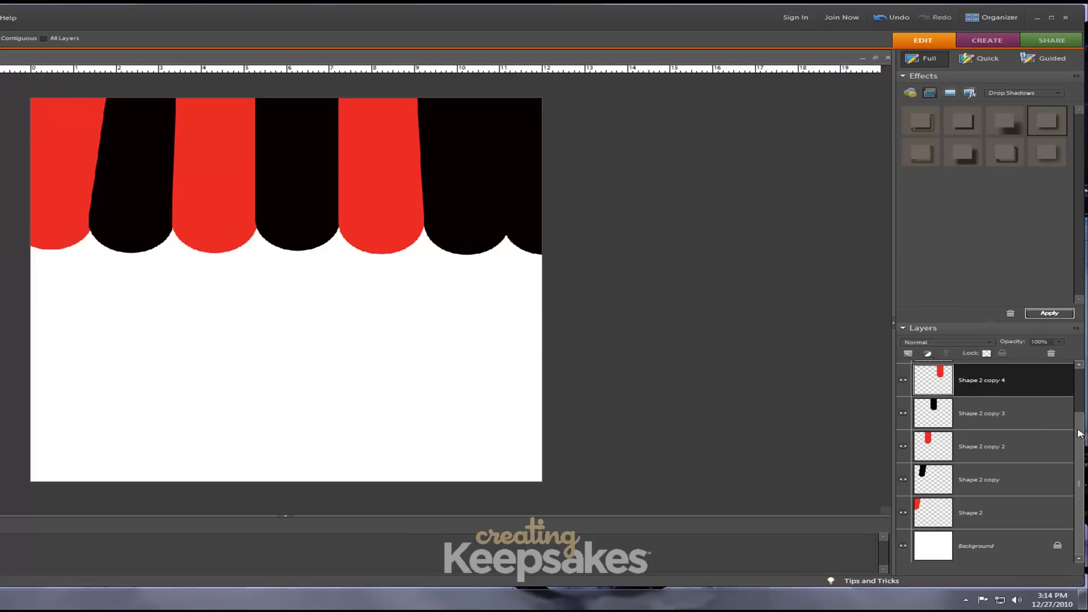
scroll(1080, 433, "up", 2)
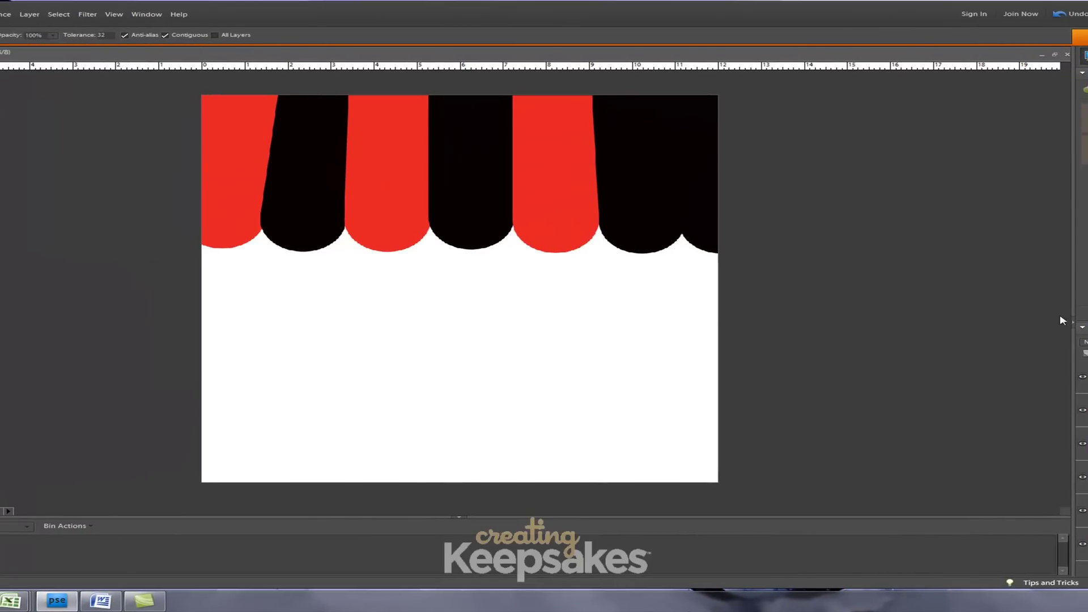
left_click(697, 144)
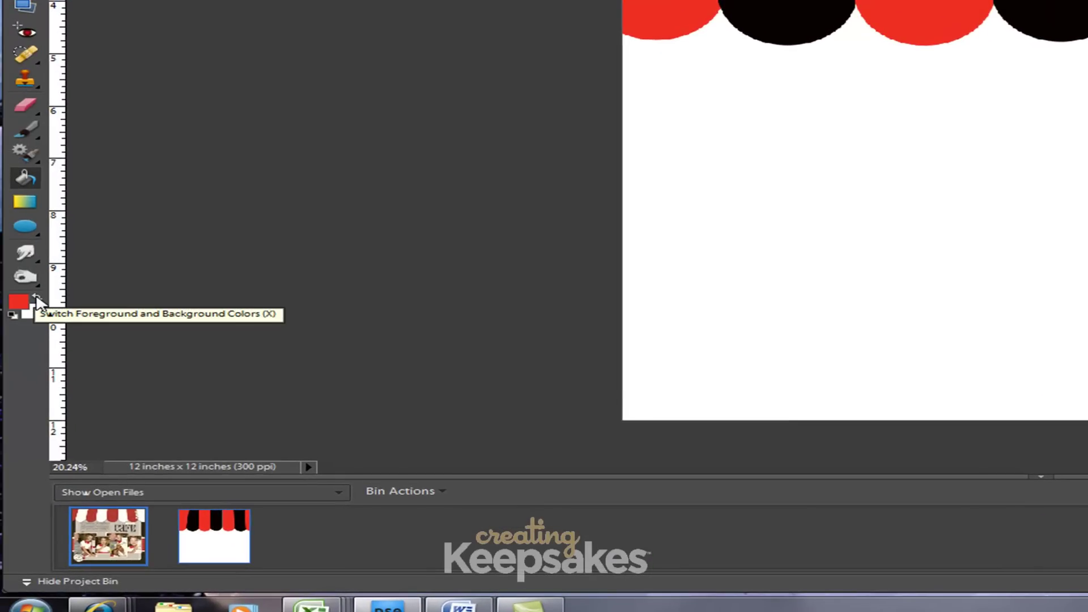
Swap to white and fill the black stripes on Shape 2 copy 5, copy 3 and Shape 2 copy
left_click(35, 297)
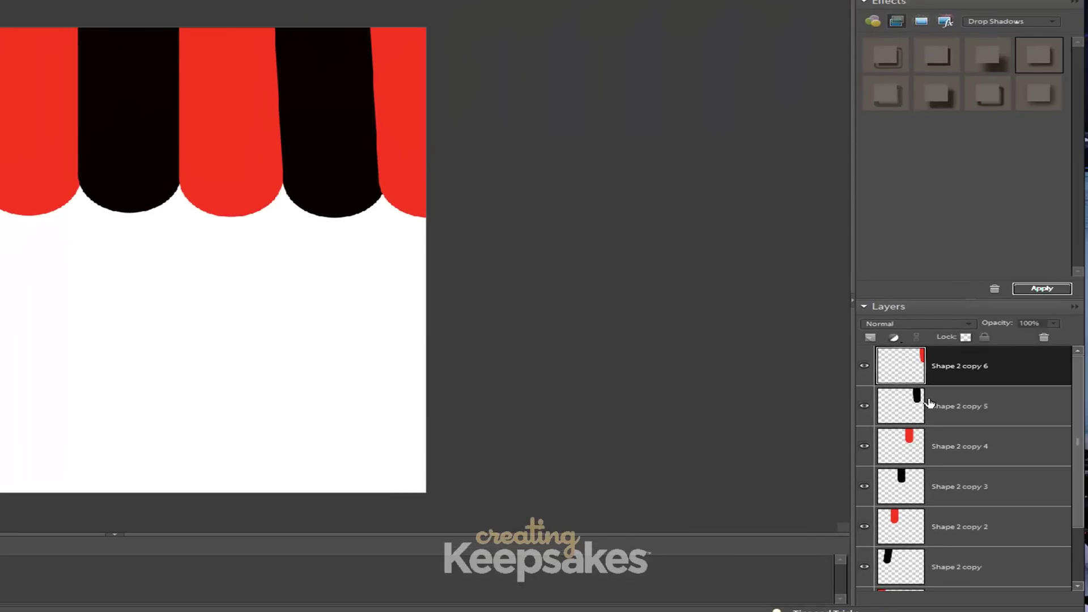
left_click(929, 403)
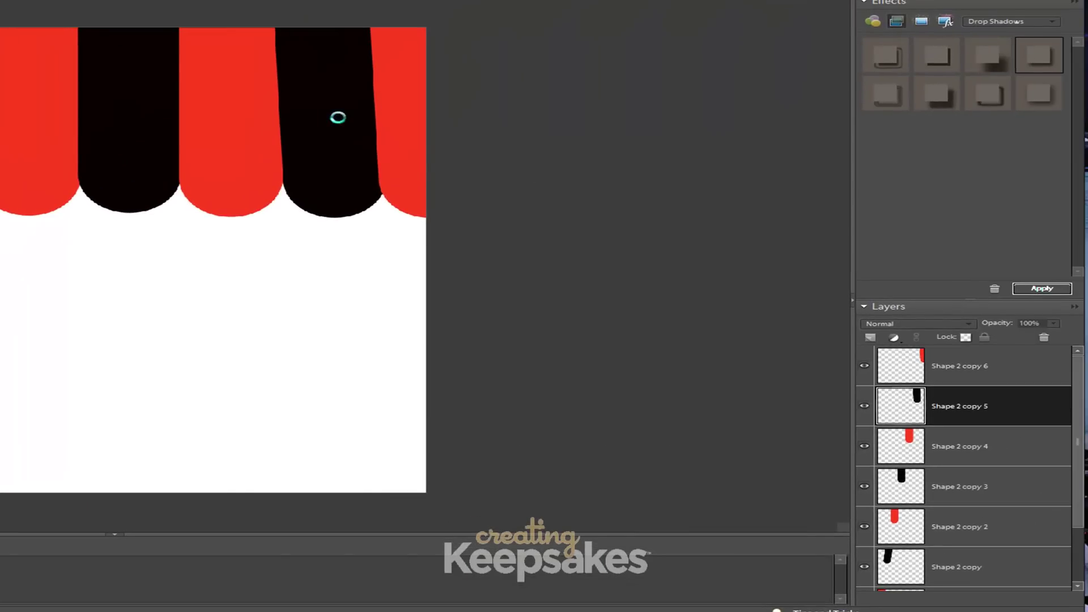
left_click(329, 149)
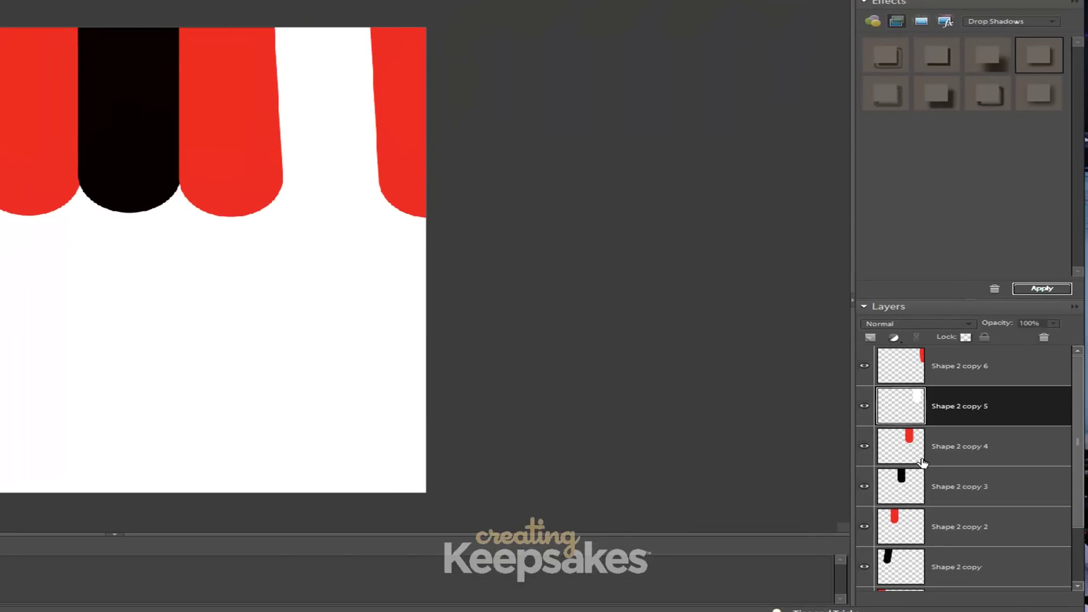
left_click(917, 454)
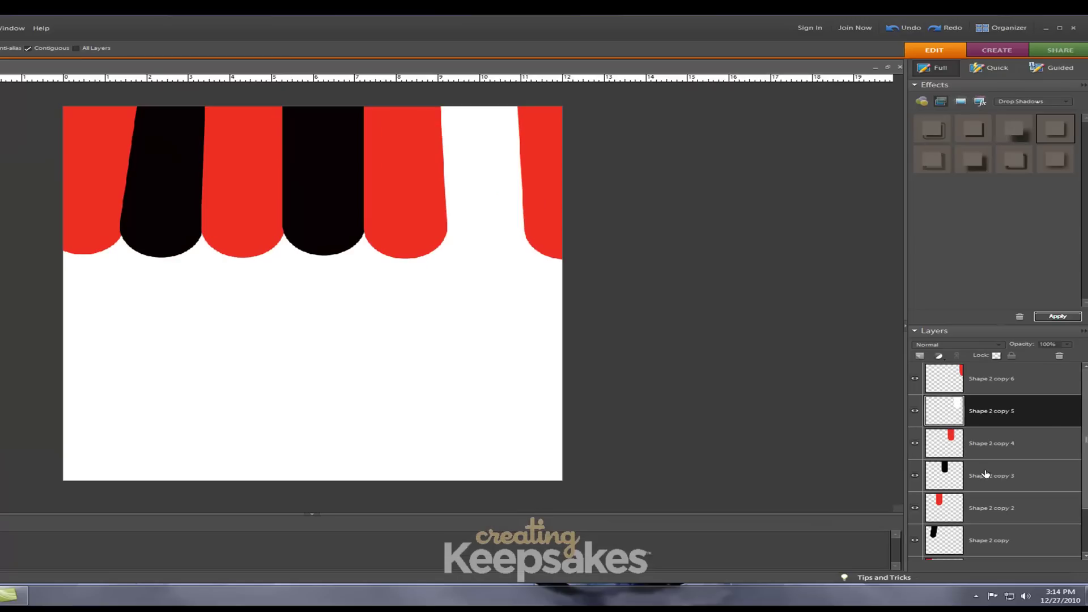
left_click(985, 475)
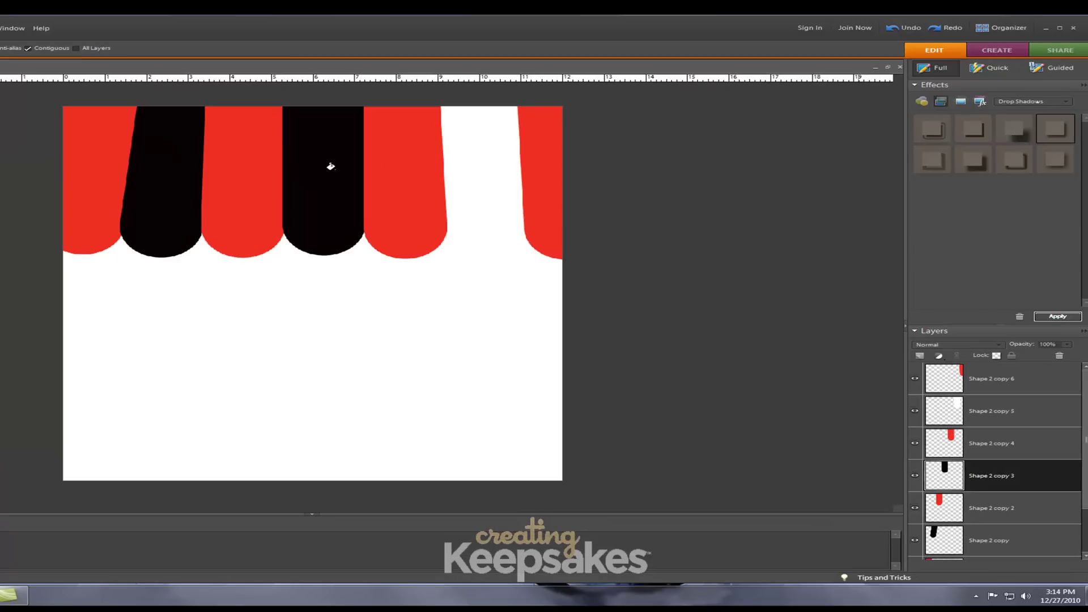
left_click(331, 170)
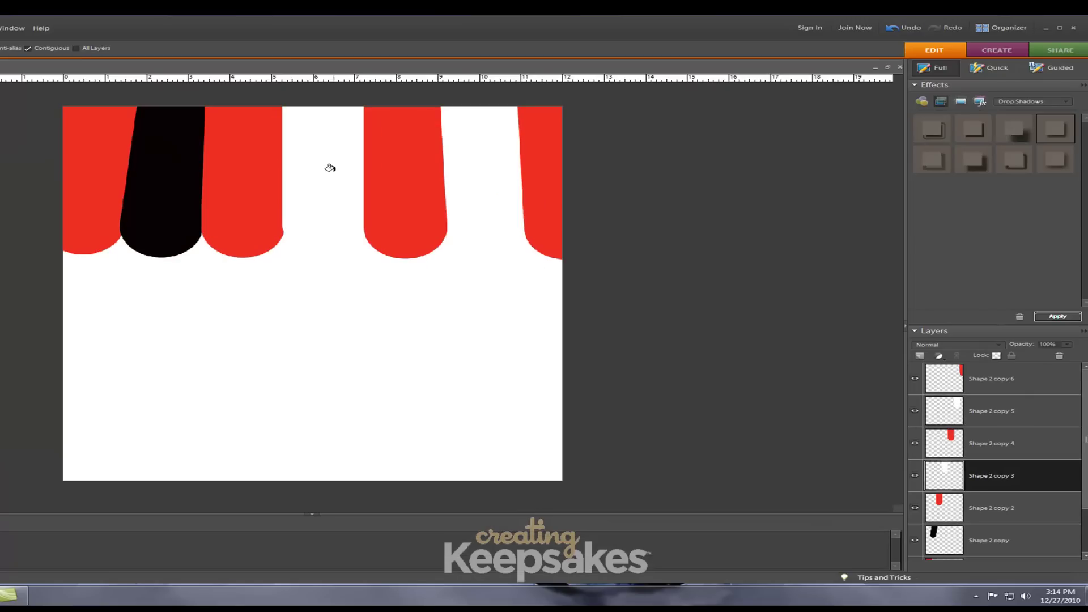
left_click(958, 536)
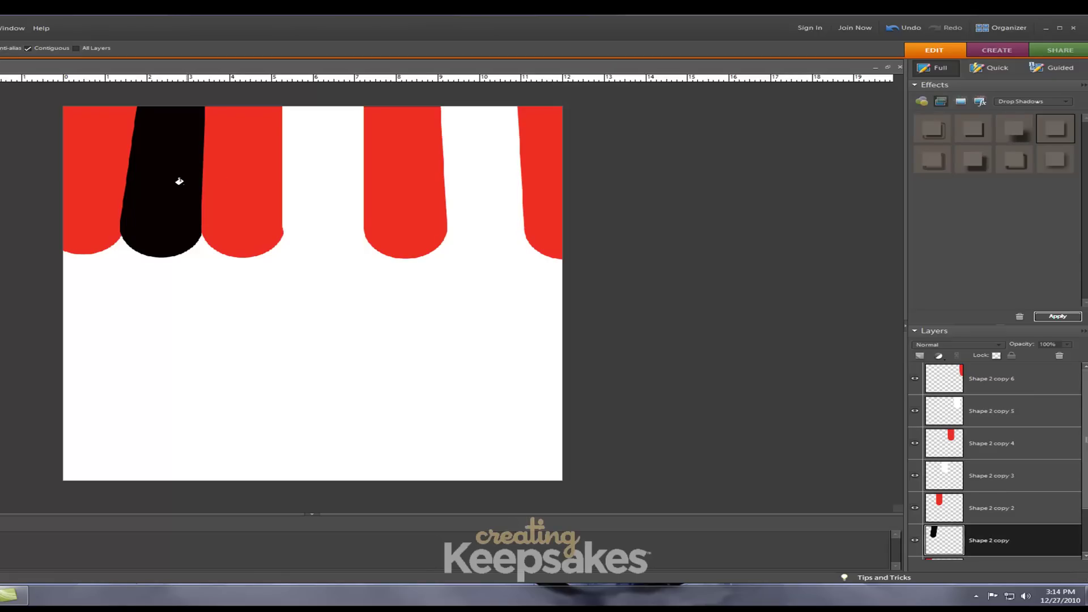
left_click(155, 179)
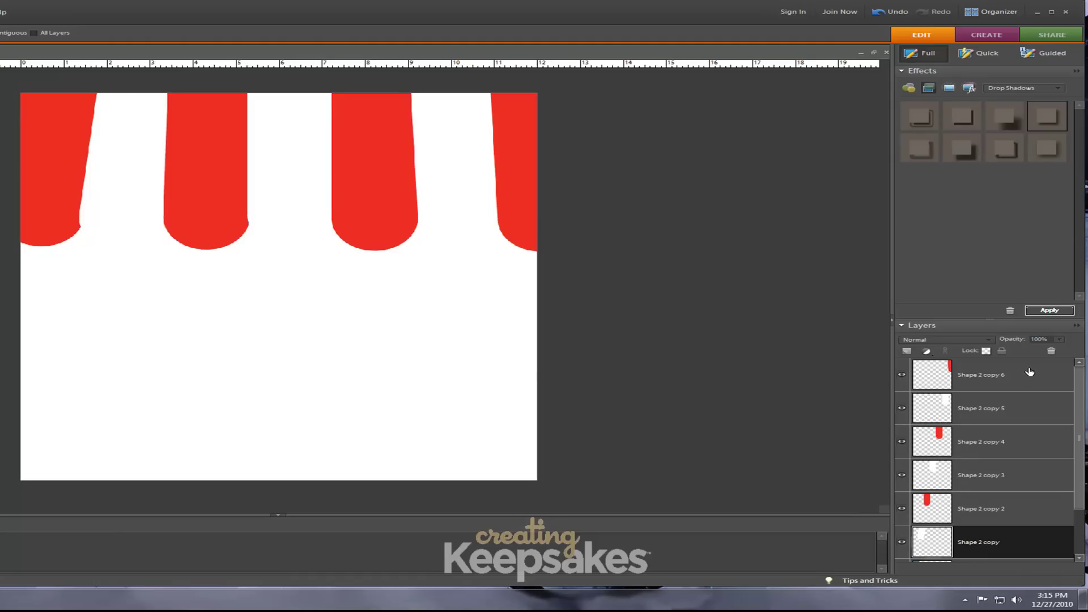
Apply the Low drop shadow preset to layer Shape 2 copy 6, the rightmost red stripe
left_click(1030, 380)
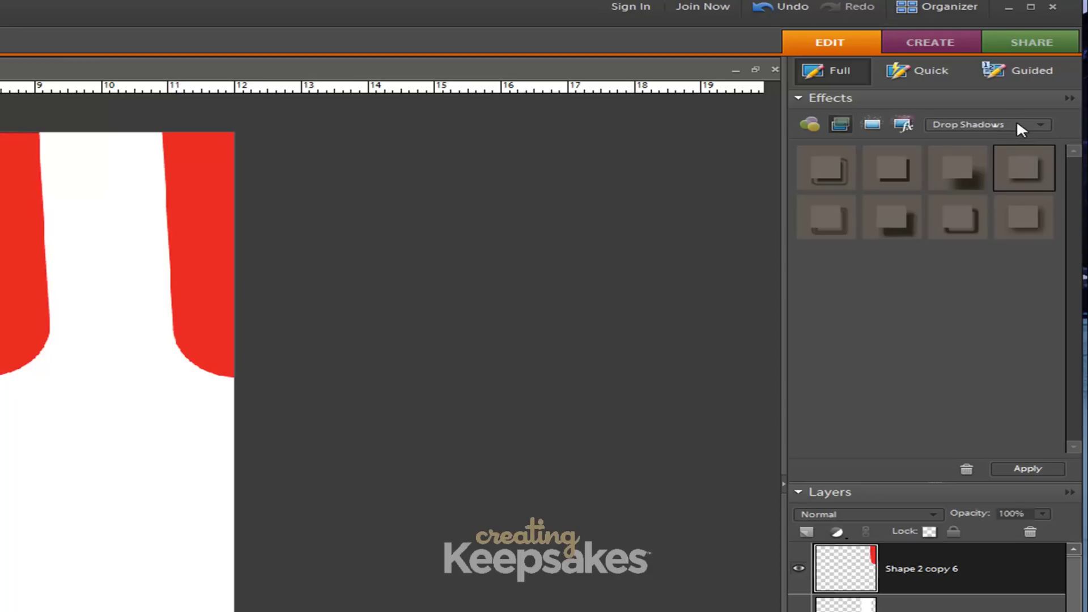
left_click(1032, 106)
scroll(1019, 121, "up", 2)
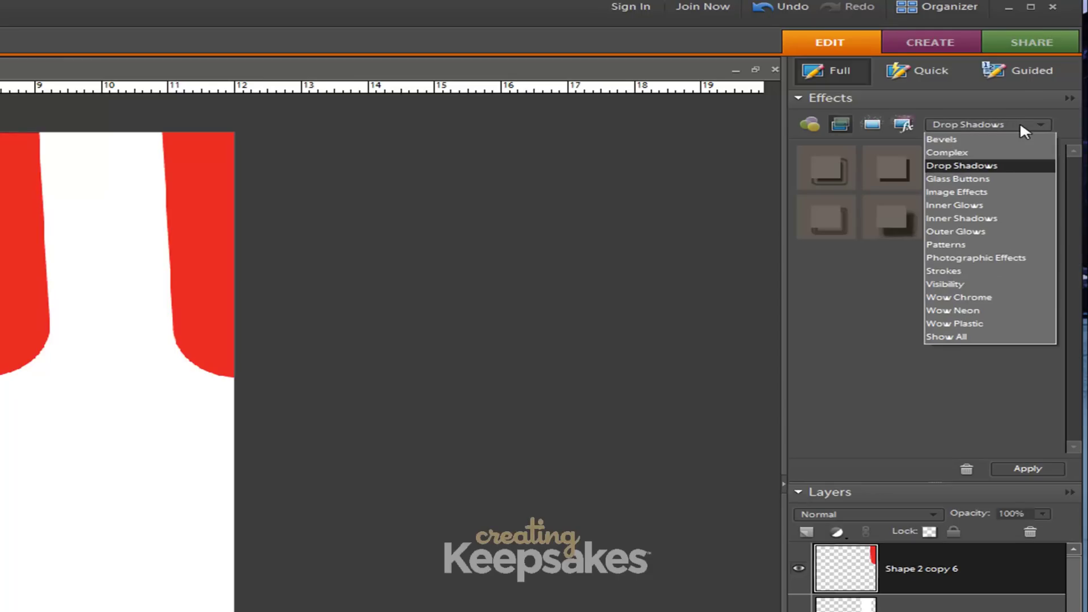
left_click(1001, 165)
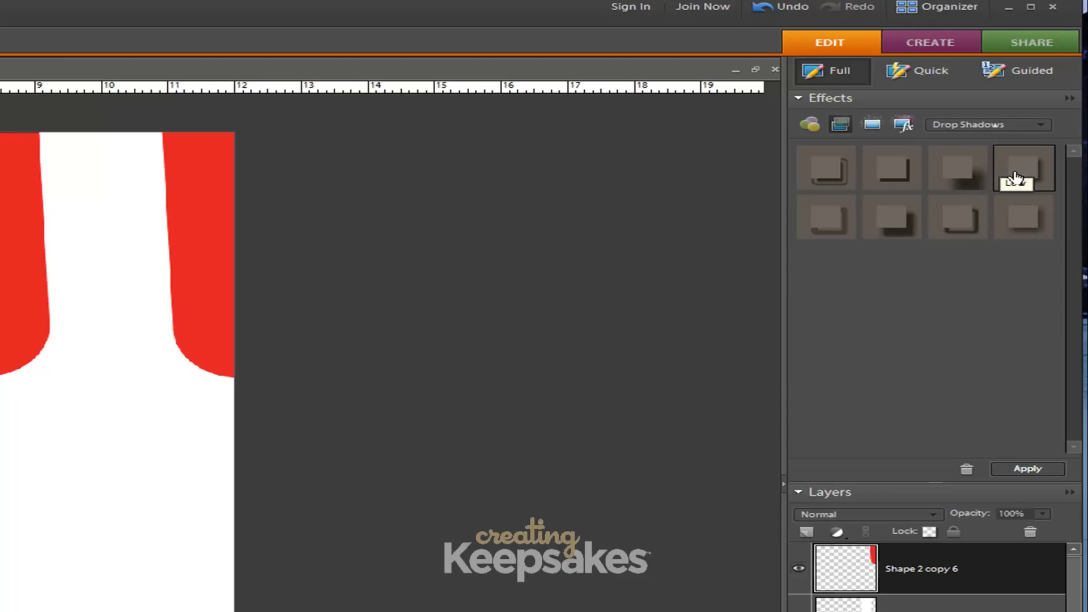
left_click_drag(1003, 173, 1041, 467)
left_click(1046, 468)
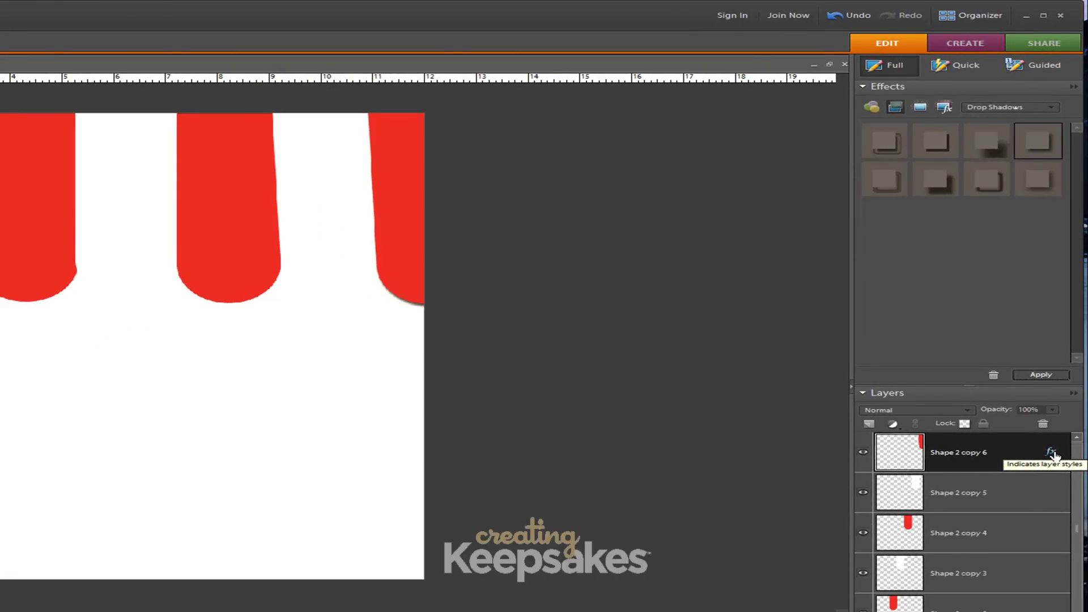
Change the Shape 2 copy 6 drop shadow to a distance of 12 px and size of 24 px
double_click(1053, 453)
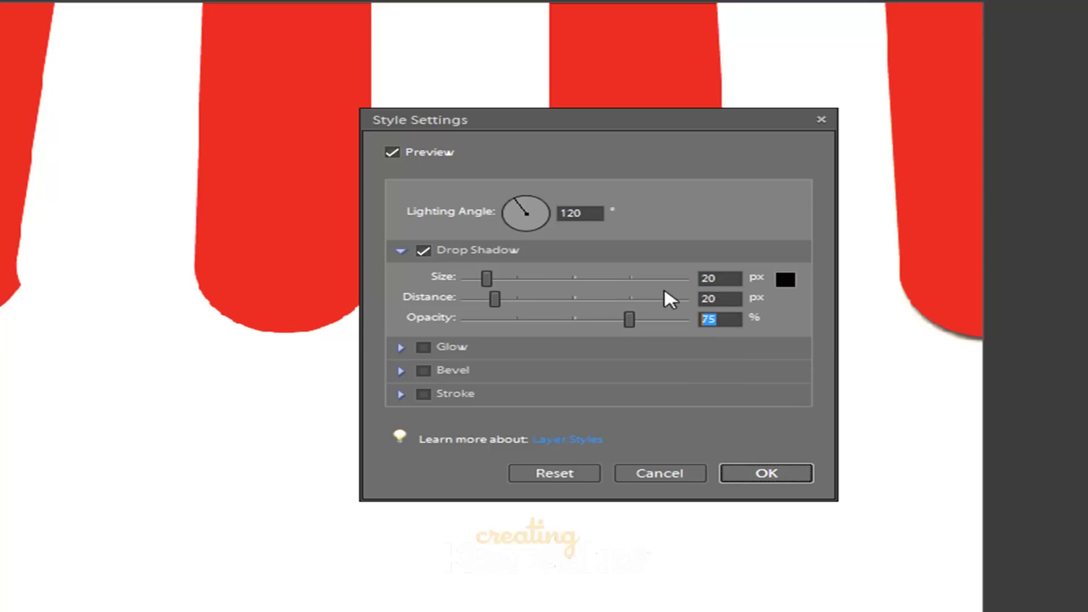
double_click(718, 299)
type("12")
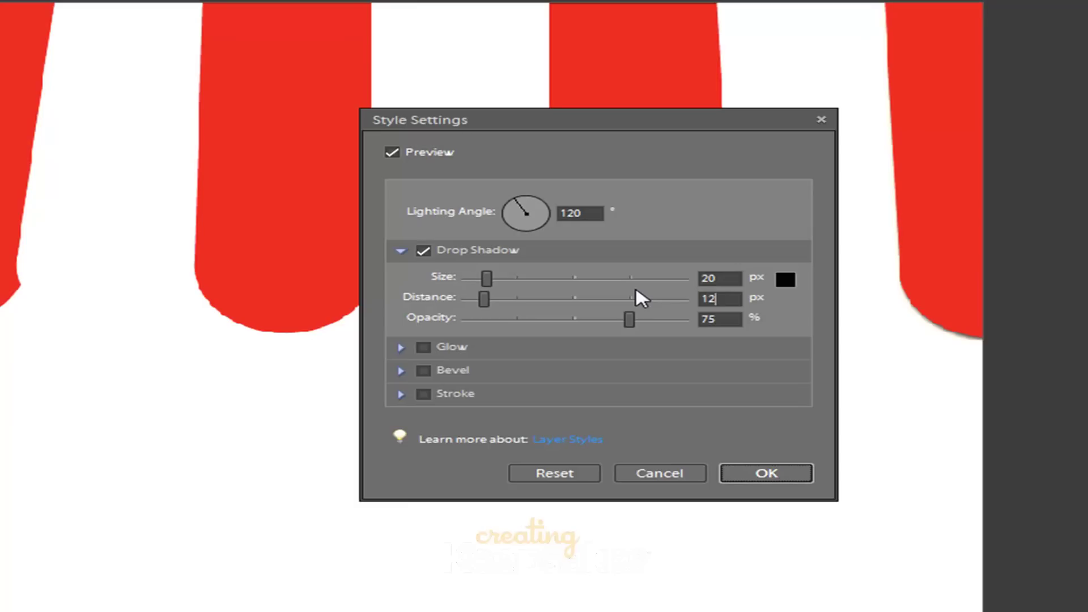
double_click(731, 280)
type("24")
left_click(769, 476)
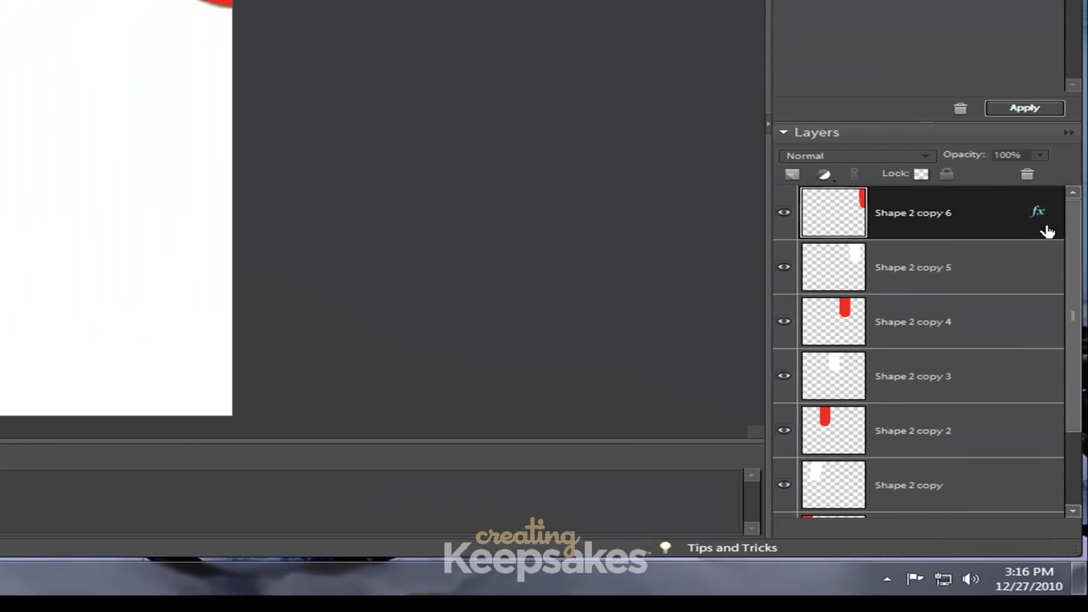
Copy the layer style from Shape 2 copy 6 and paste it onto layers Shape 2 through Shape 2 copy 5
right_click(976, 207)
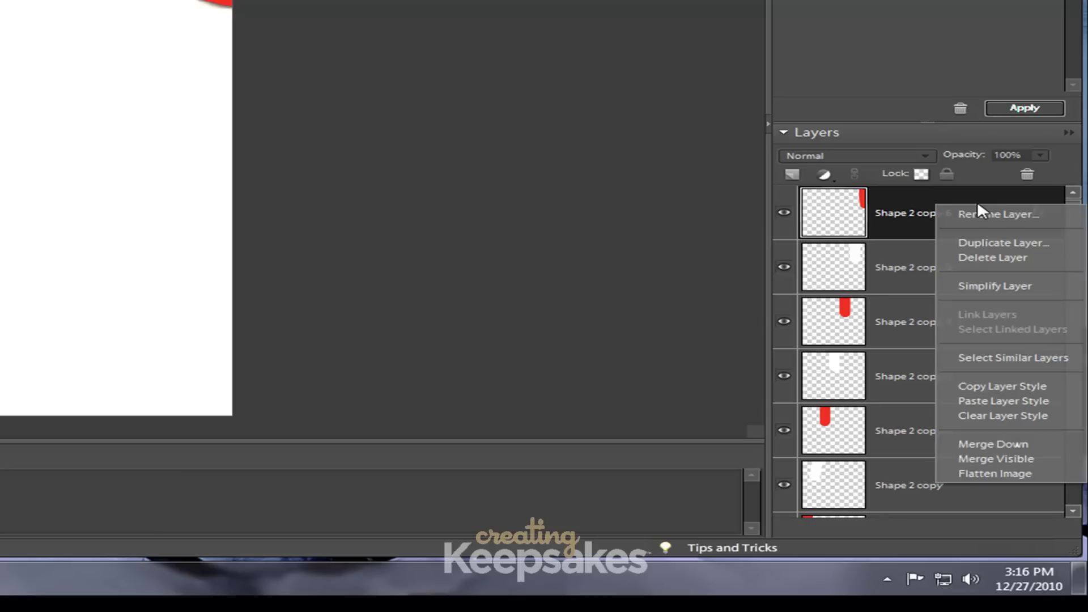
left_click(1002, 388)
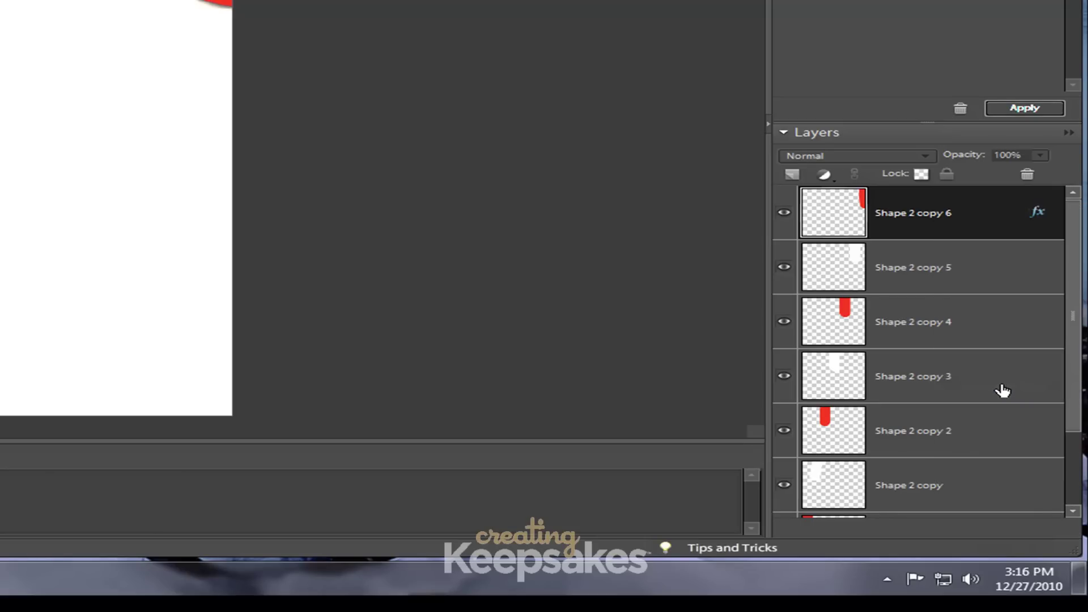
left_click(986, 278)
scroll(987, 278, "down", 3)
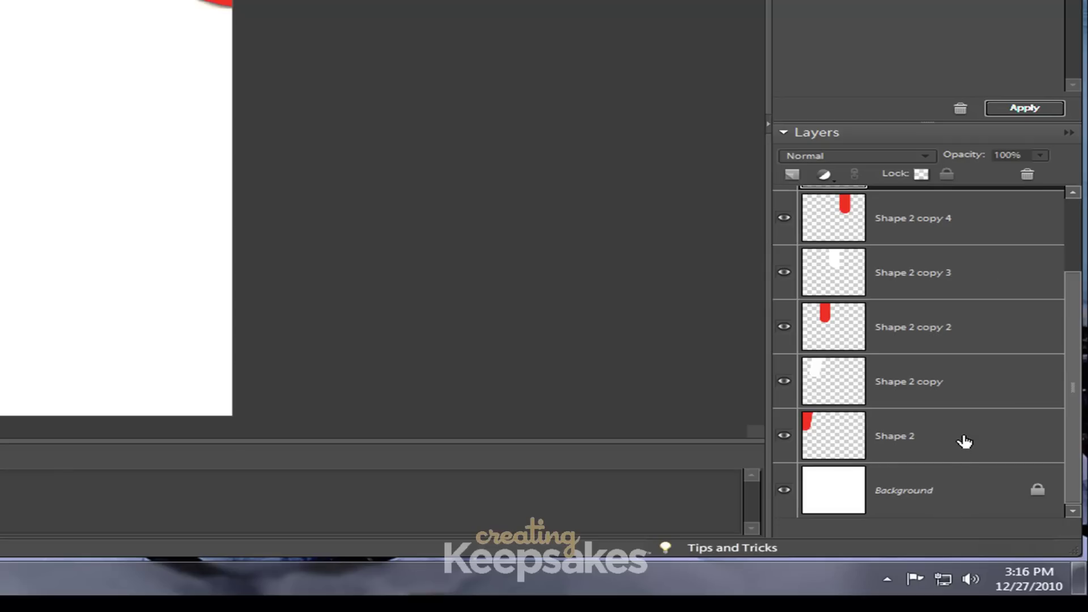
left_click(965, 442, "shift")
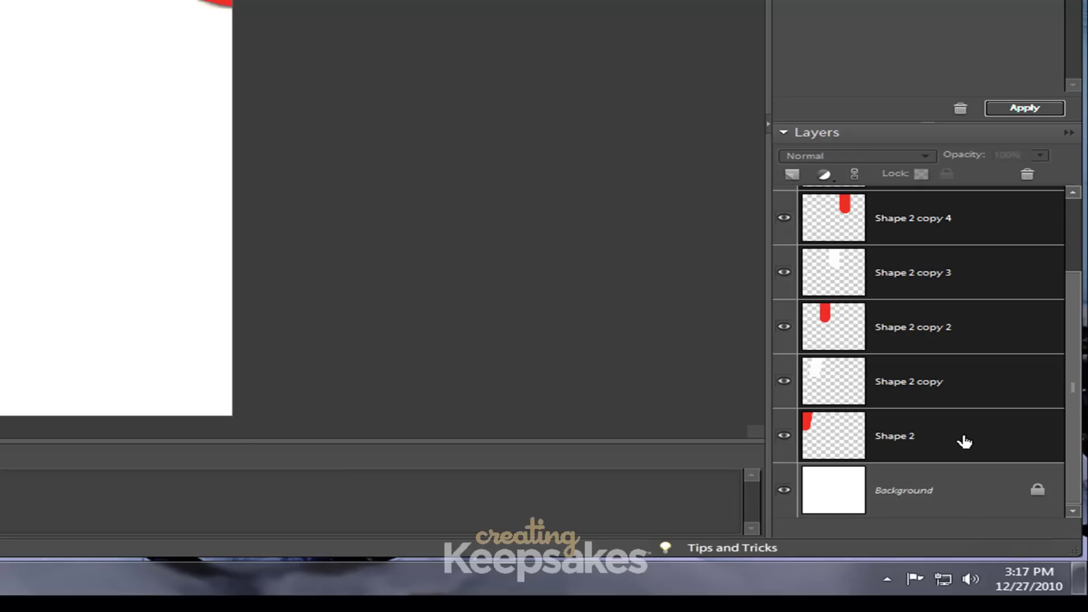
right_click(965, 441)
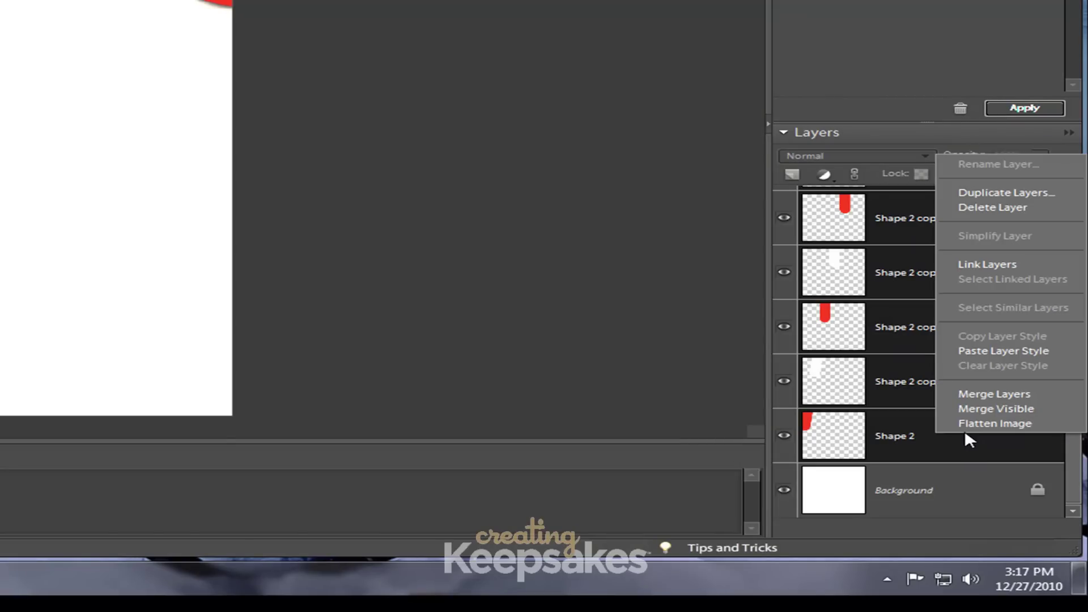
left_click(996, 355)
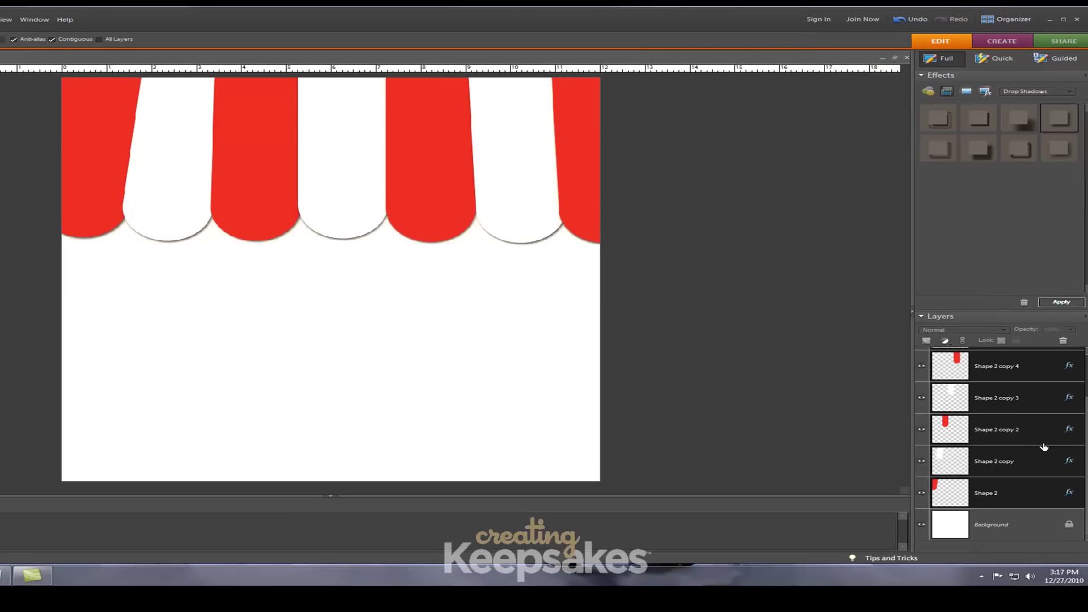
Select all seven stripe layers, Shape 2 through Shape 2 copy 6, with the Move tool active
left_click(1030, 492)
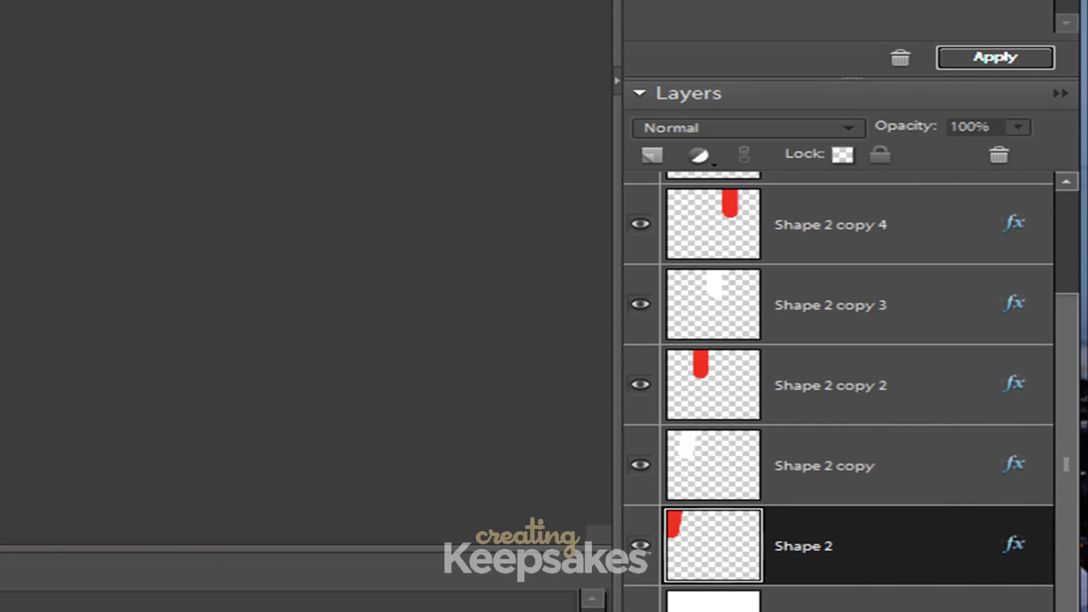
left_click_drag(1076, 559, 1074, 401)
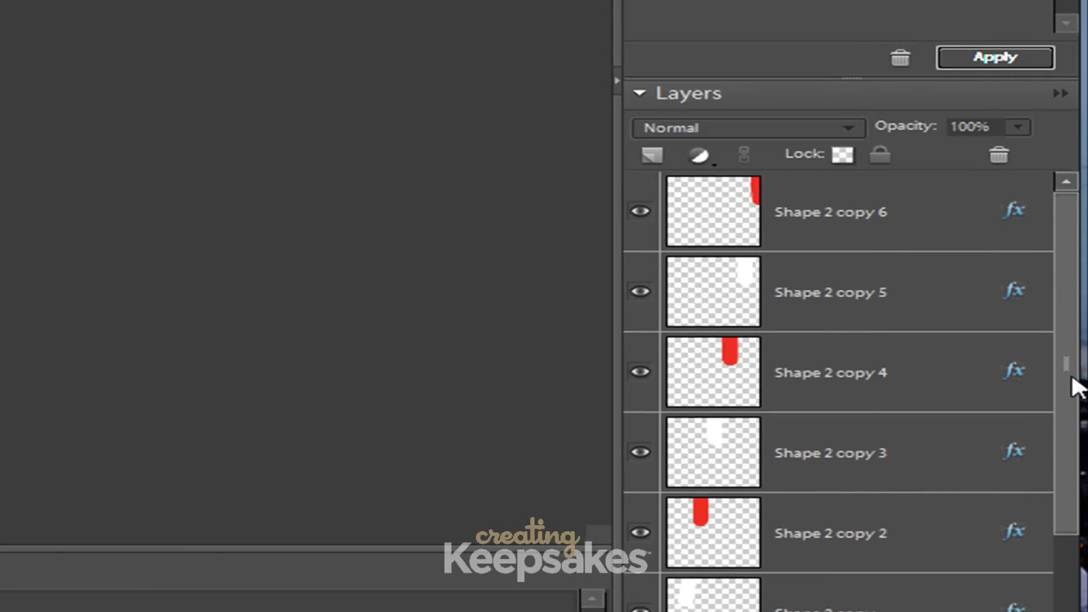
left_click(901, 213, "shift")
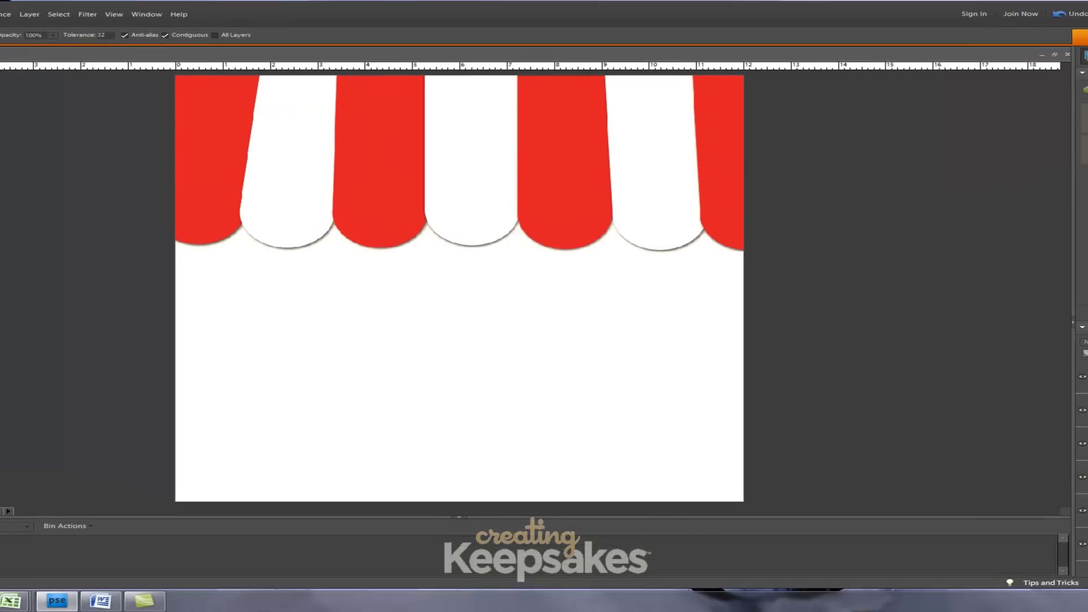
key("v")
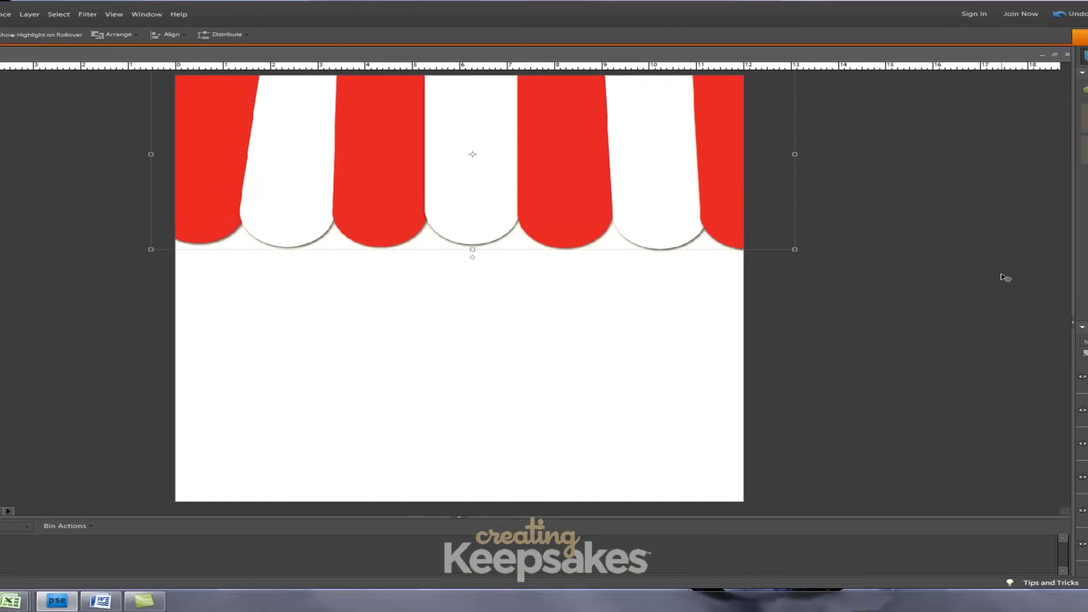